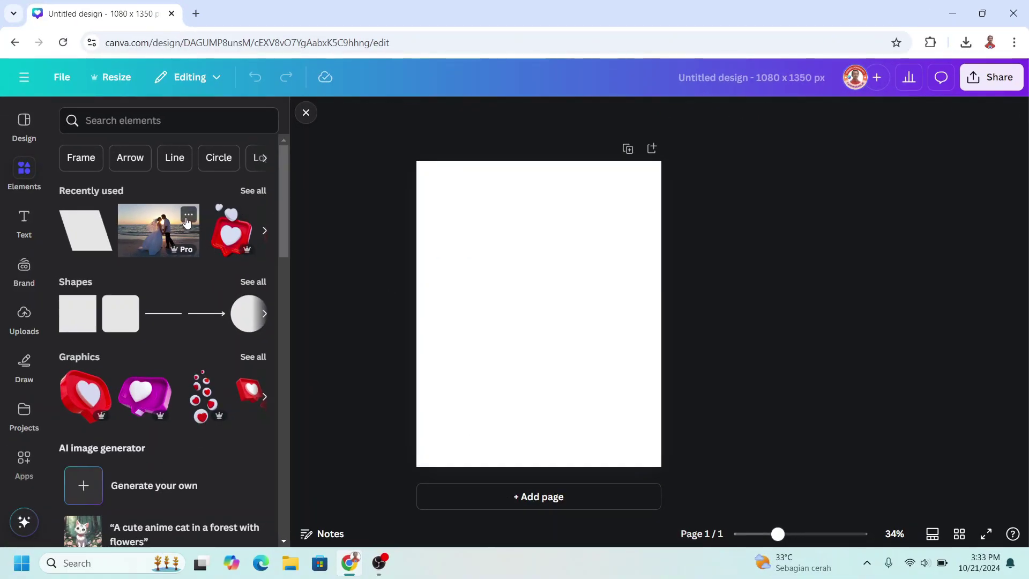
Add the recently used beach wedding photo to the page and narrow it from its right edge
click(186, 218)
click(164, 234)
click(163, 234)
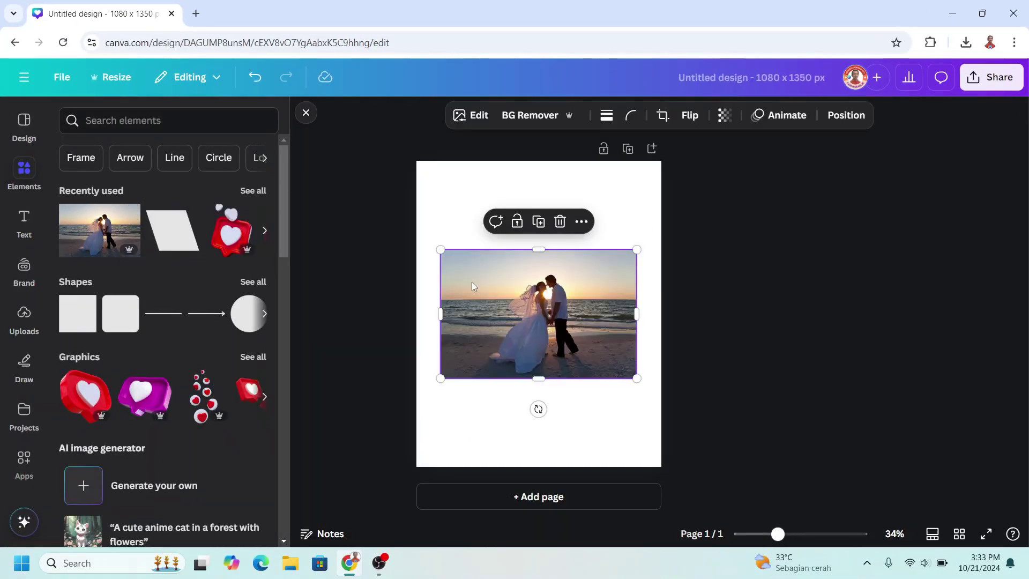
drag(636, 315, 611, 314)
Add a square shape over the photo and colour it yellow
click(76, 332)
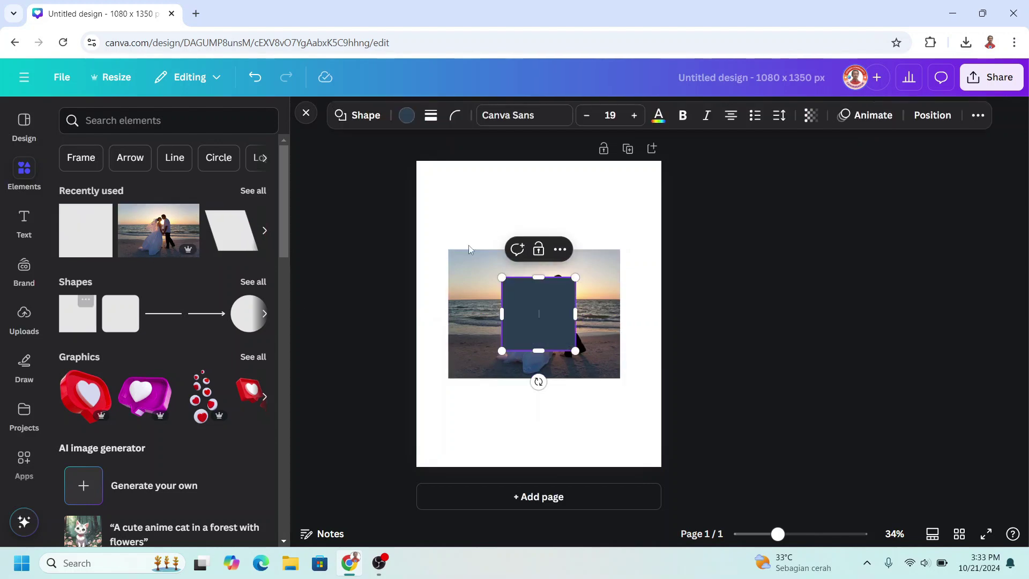
click(406, 114)
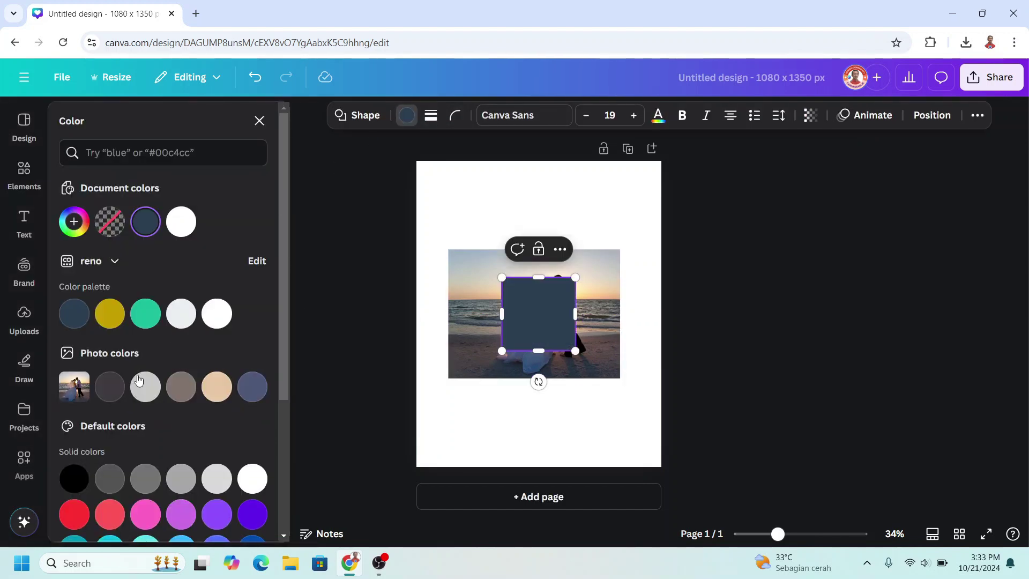
scroll(176, 428, down, 1)
click(181, 516)
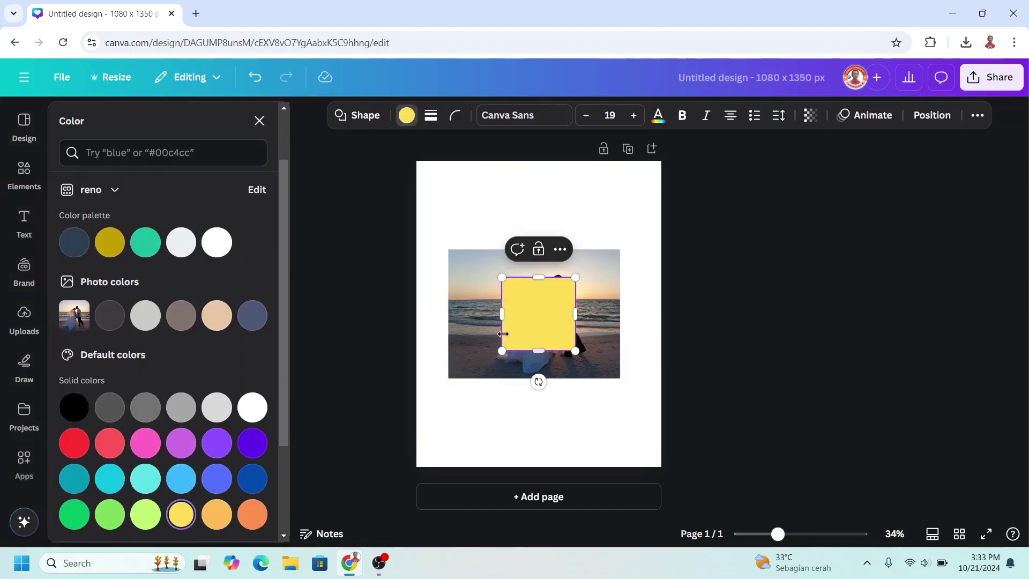
Enlarge the yellow square beyond the photo on all sides and send it behind the photo as a border
drag(544, 259, 537, 236)
drag(502, 300, 440, 308)
drag(507, 352, 508, 390)
drag(576, 313, 637, 314)
right_click(574, 292)
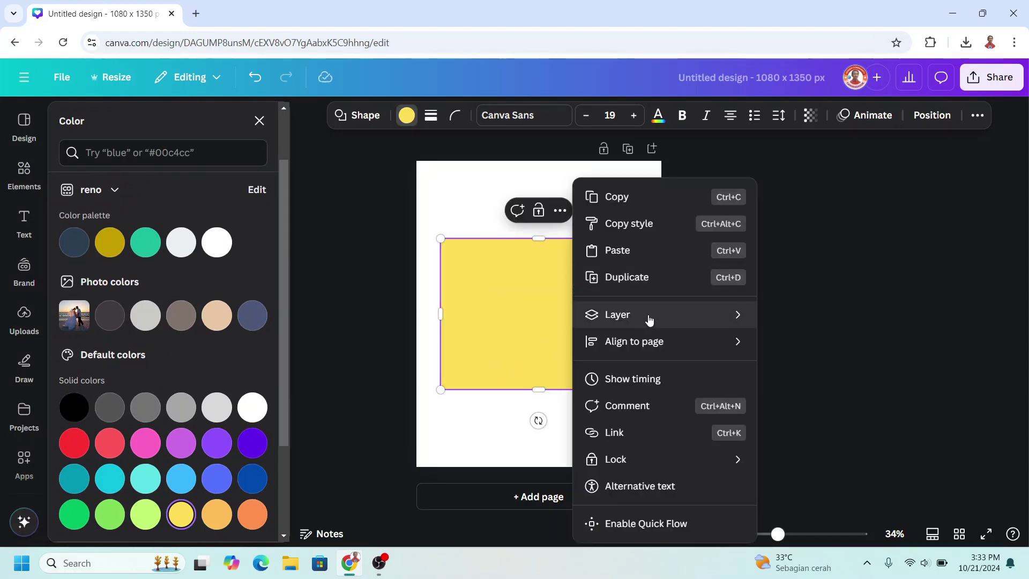
mouse_move(648, 316)
click(820, 396)
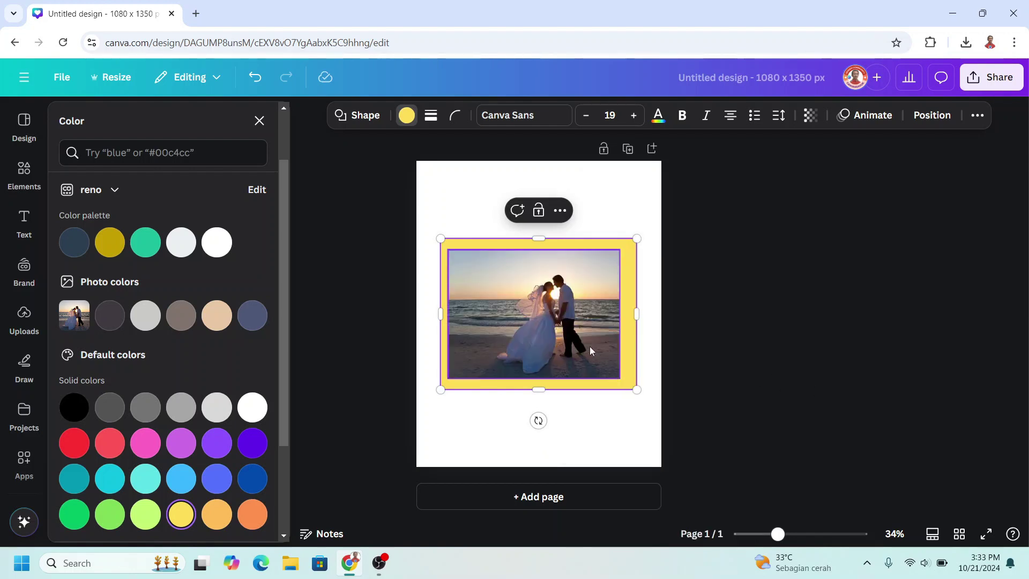
Add a heading with the letters L, O, V, E on separate lines and place it over the photo's right part
click(24, 224)
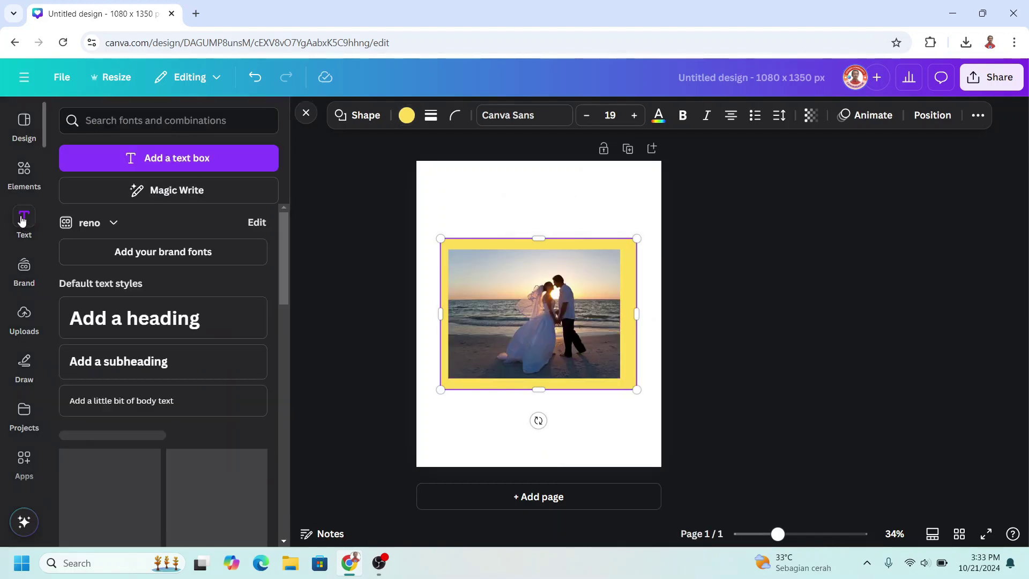
click(129, 322)
drag(551, 443, 560, 256)
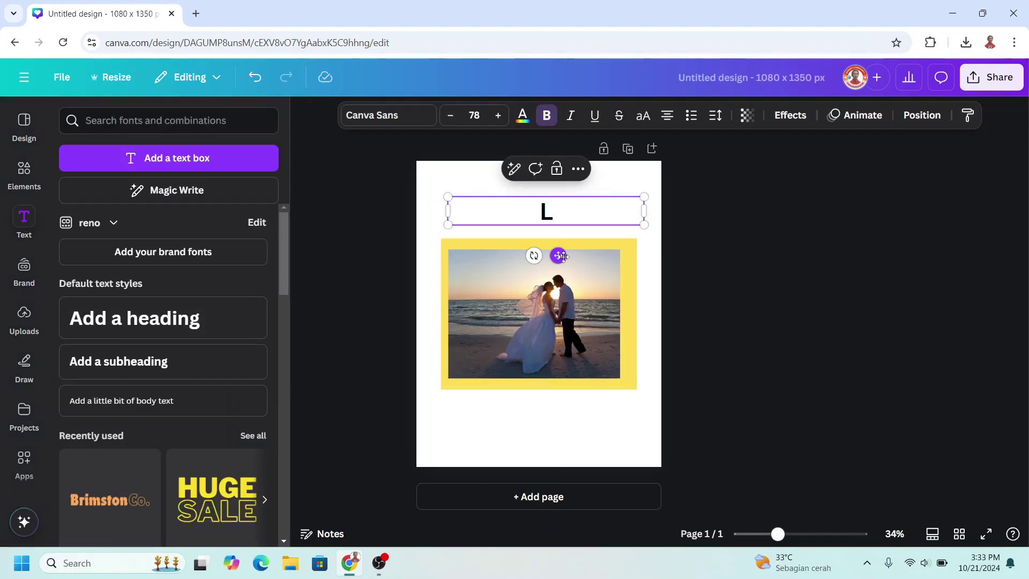
key(Return)
text(O)
key(Return)
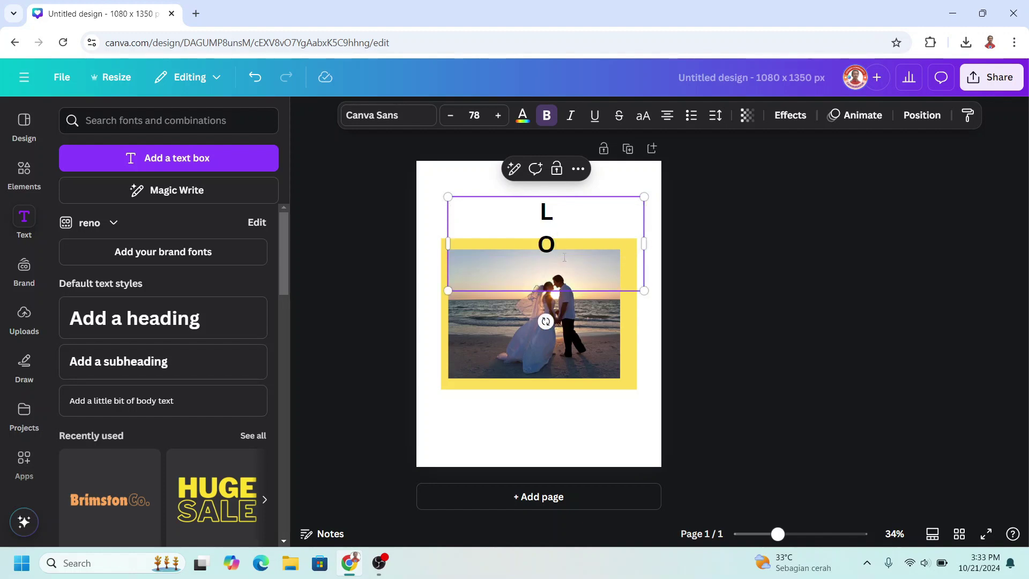
text(V)
key(Return)
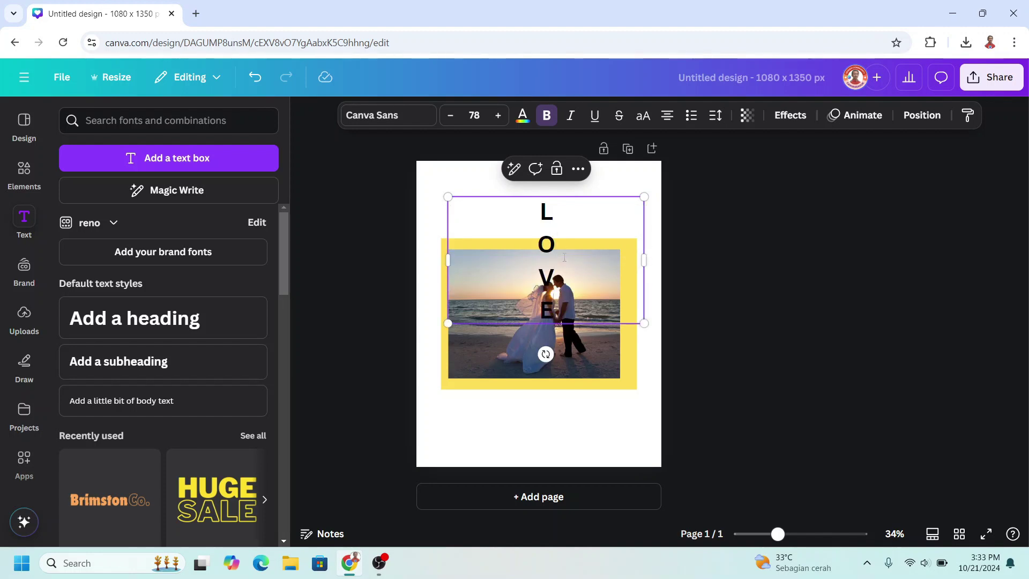
drag(564, 257, 615, 299)
Set the LOVE heading in Archivo Black, enlarge it to size 150 and centre it over the photo's right part
click(385, 119)
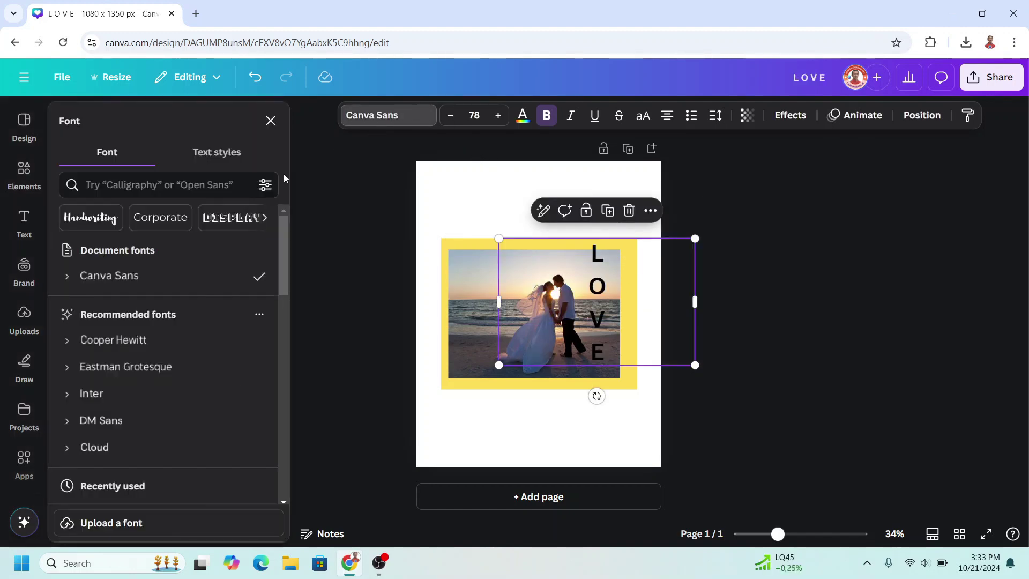
scroll(180, 337, down, 2)
scroll(177, 358, down, 10)
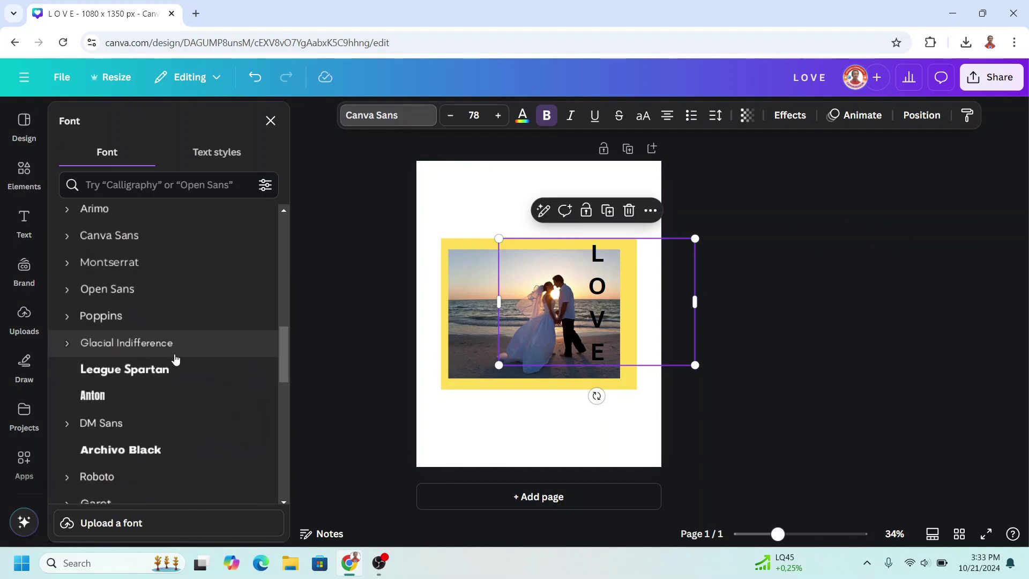
click(195, 383)
drag(695, 365, 875, 480)
drag(790, 434, 693, 409)
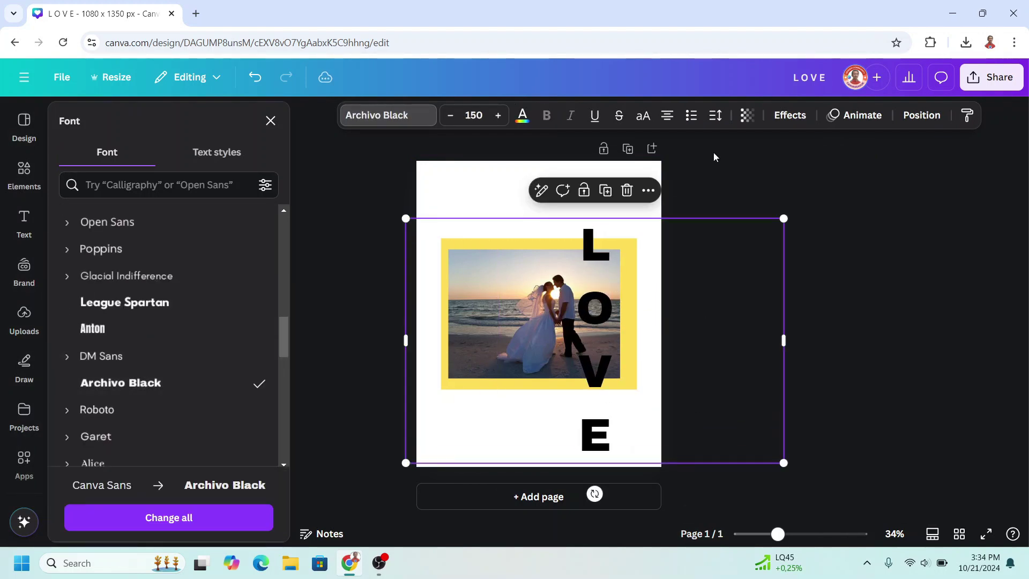
Set the LOVE heading's line spacing to 0.86, then fit it along the photo's right side at size 129
click(715, 116)
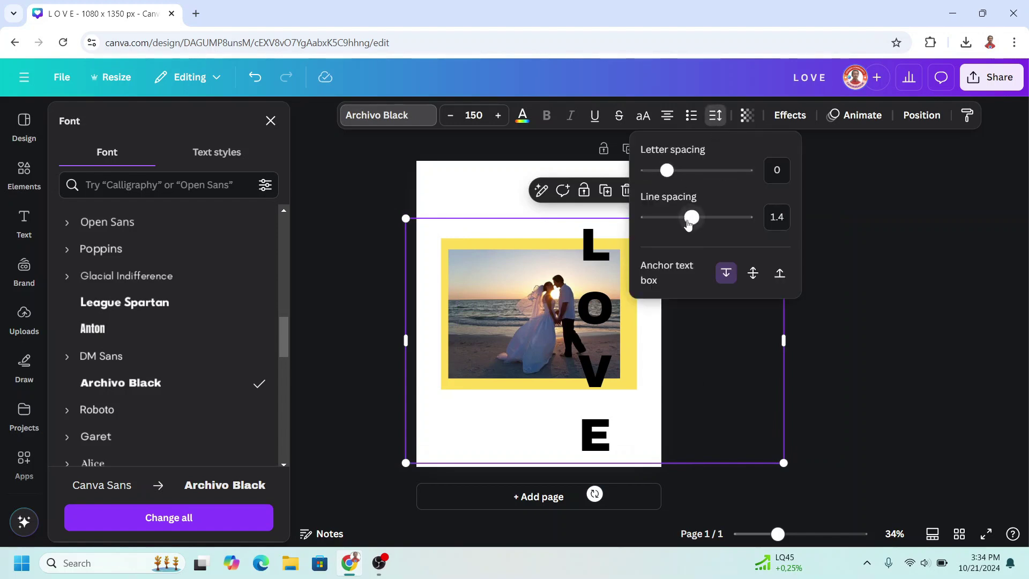
drag(689, 224, 665, 221)
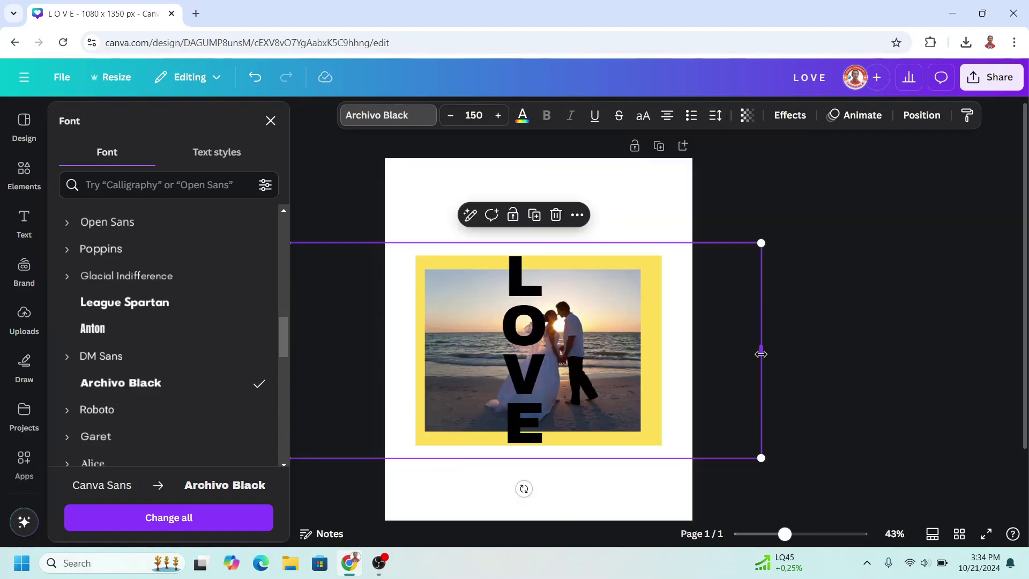
drag(760, 353, 663, 357)
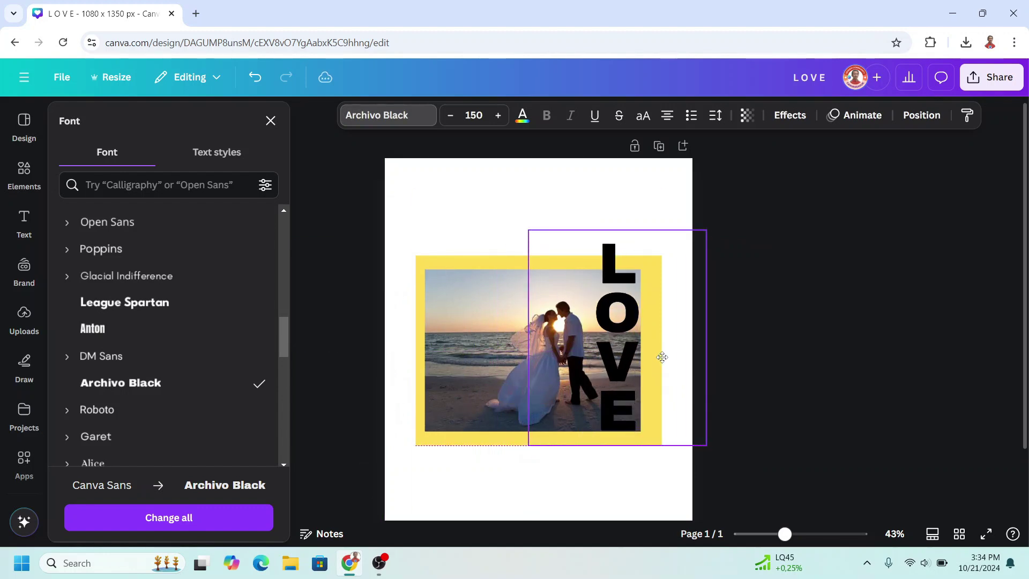
drag(703, 231, 670, 251)
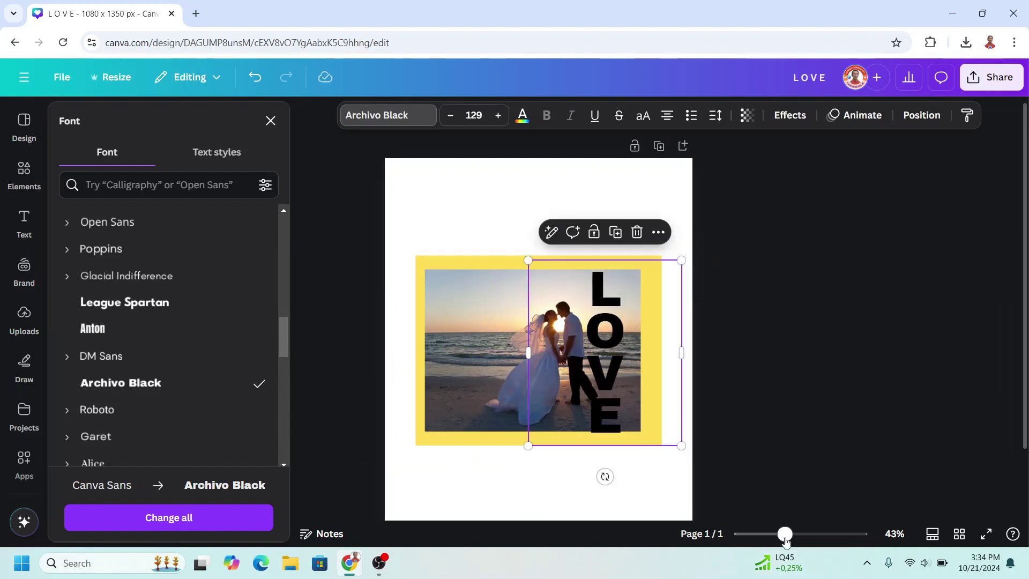
Tighten the LOVE heading's line spacing to 0.79
drag(785, 534, 801, 534)
click(717, 117)
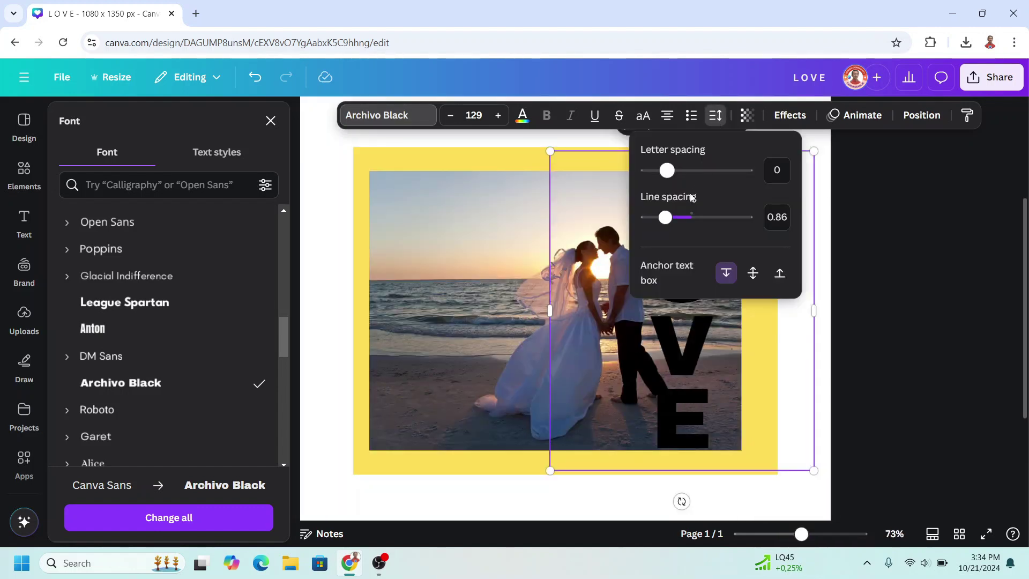
drag(665, 221, 661, 222)
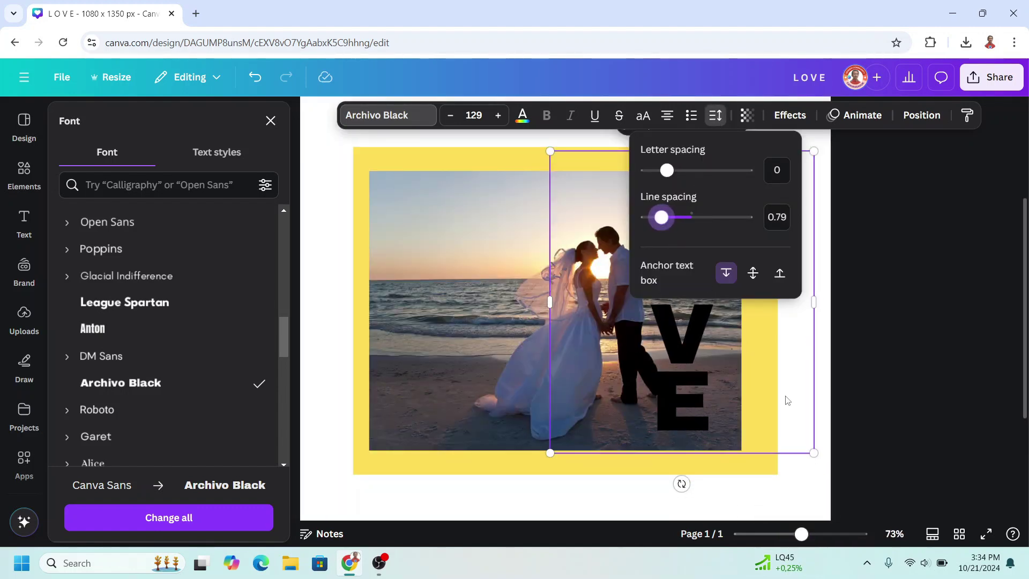
Enlarge the LOVE heading to size 138 so it spans the photo's height, and colour it white
drag(814, 455, 830, 477)
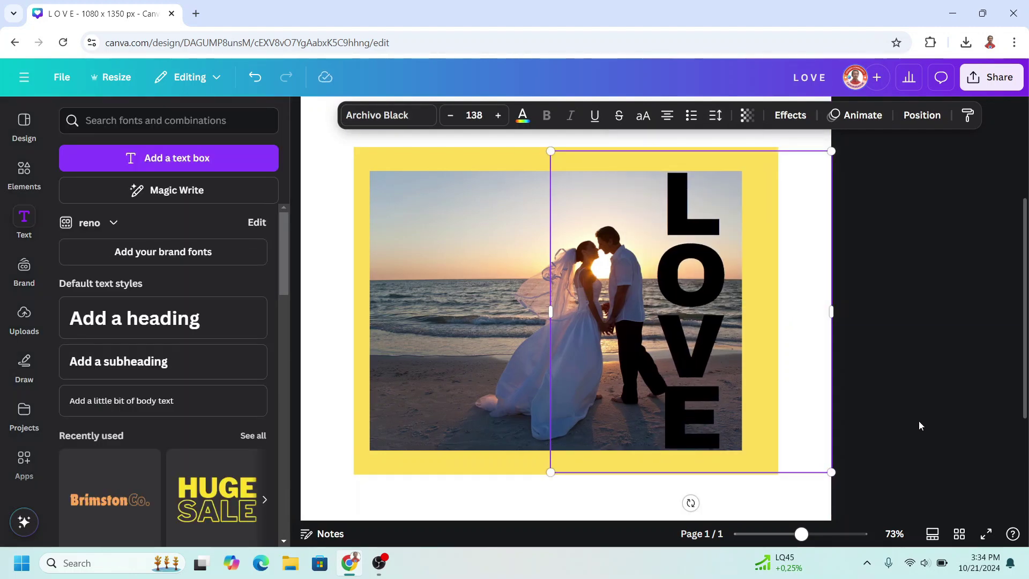
click(527, 125)
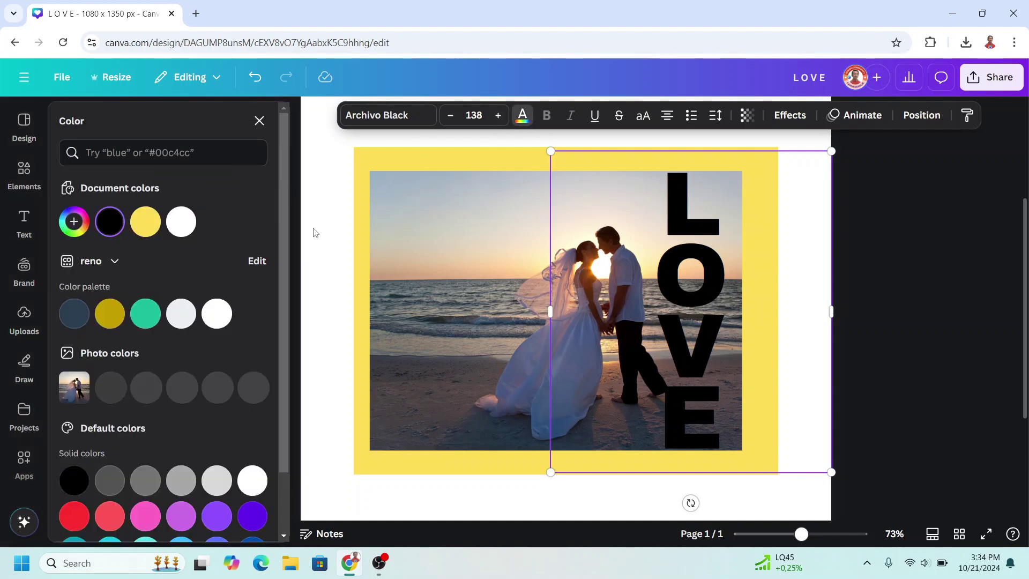
click(217, 312)
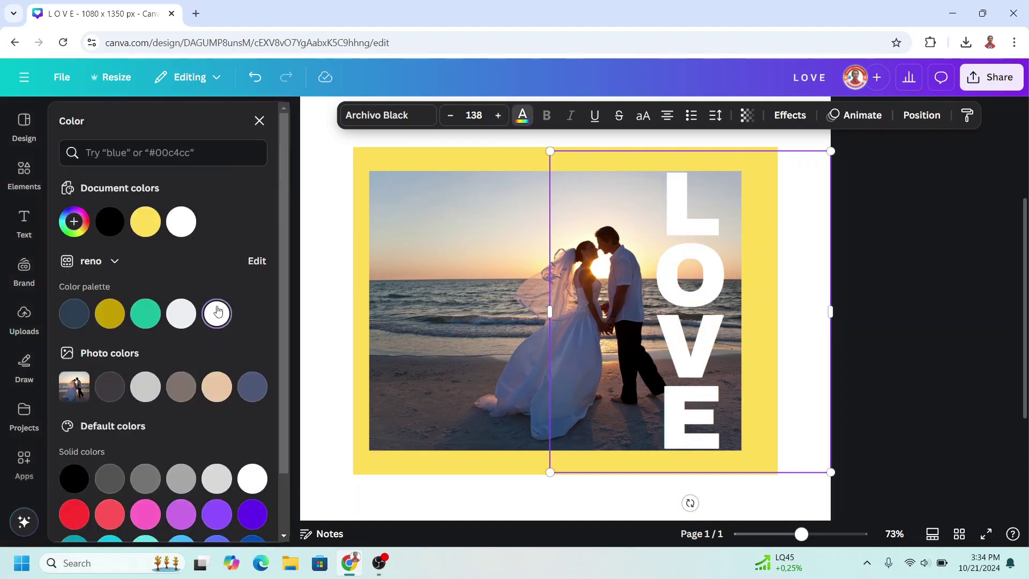
Add another square shape over the photo and colour it white
click(24, 171)
click(85, 230)
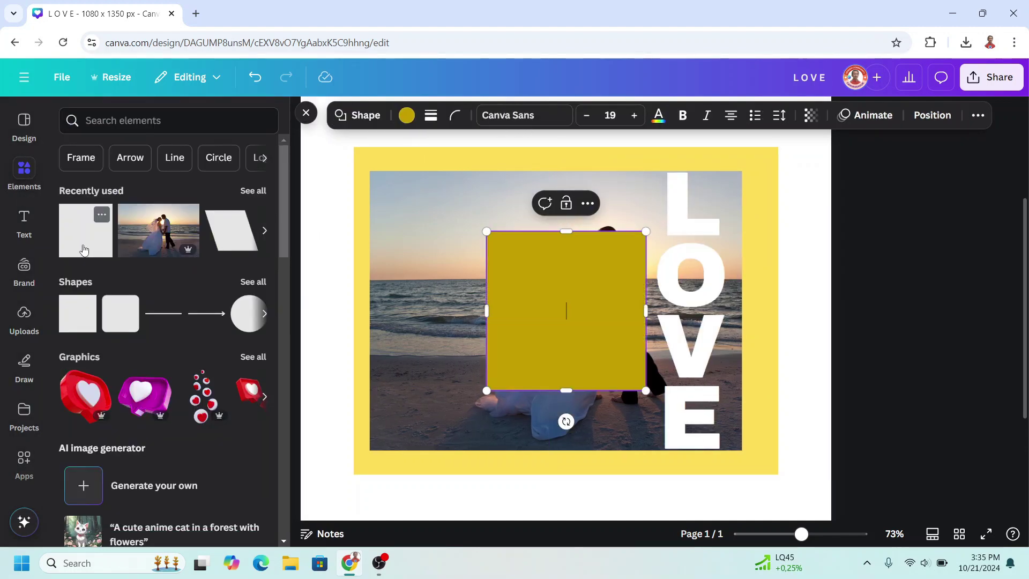
click(601, 301)
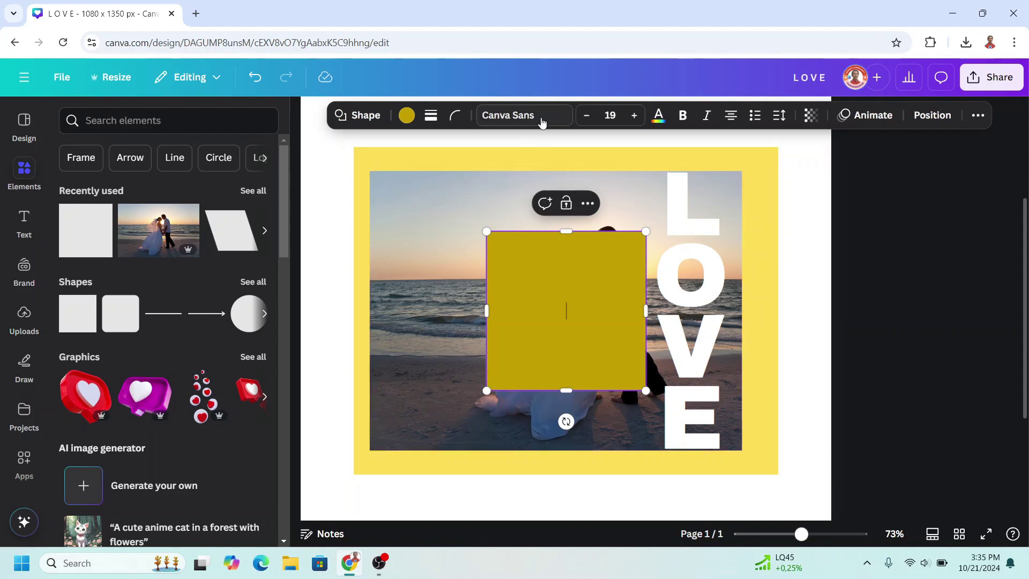
click(406, 115)
click(252, 223)
Align the white square with the photo's top edge and reshape it into a bar from the photo's left edge to the L
drag(519, 290, 544, 230)
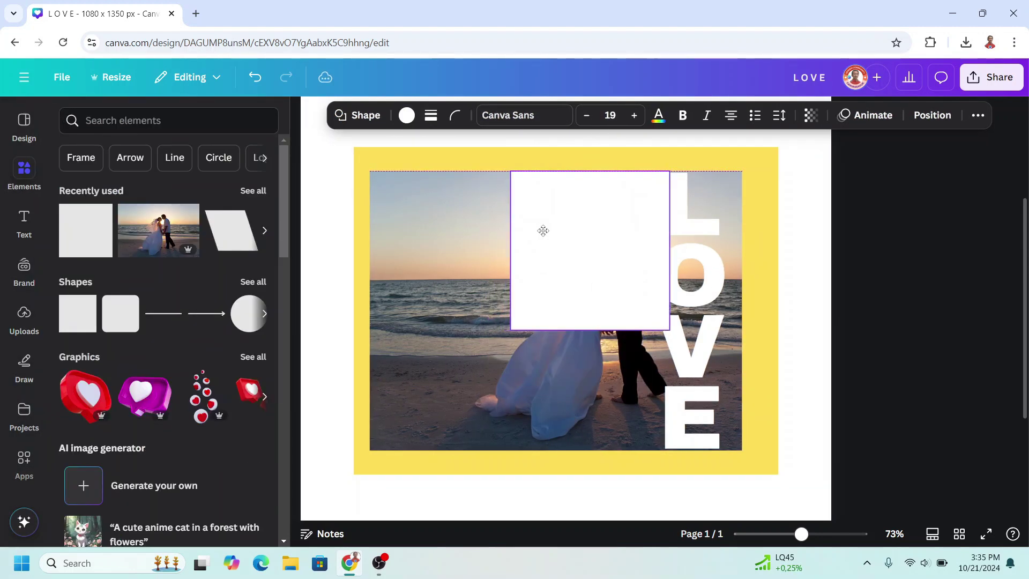
click(819, 534)
drag(795, 477, 808, 312)
drag(657, 258, 407, 257)
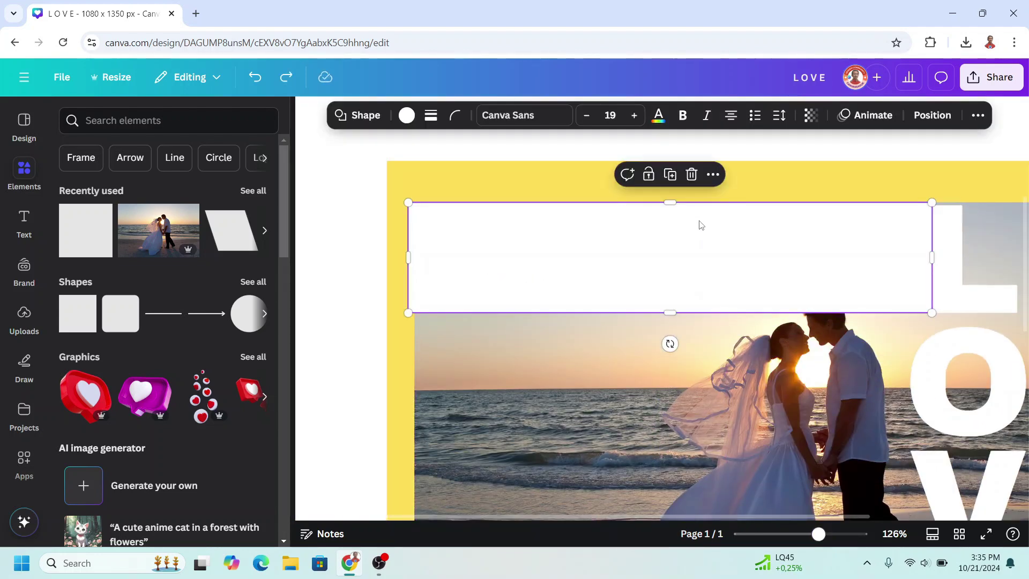
Duplicate the white bar for the O and V rows, covering the photo from its left edge to those letters
click(670, 174)
drag(661, 246, 677, 354)
drag(439, 382, 406, 385)
scroll(696, 440, down, 2)
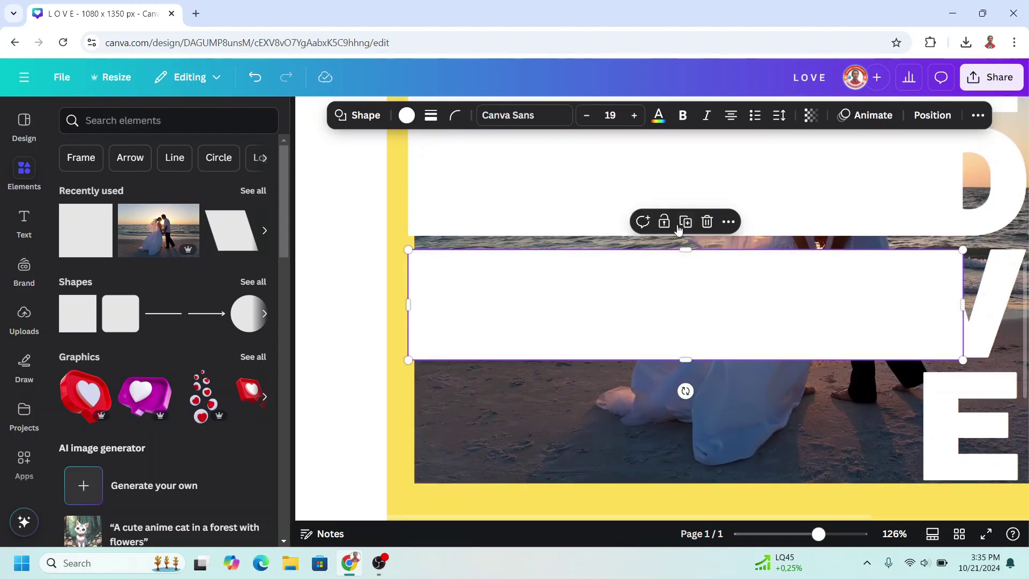
Duplicate the white bar for the E row and shorten the V and E bars to end at their letters
click(685, 221)
click(963, 308)
drag(958, 309, 938, 307)
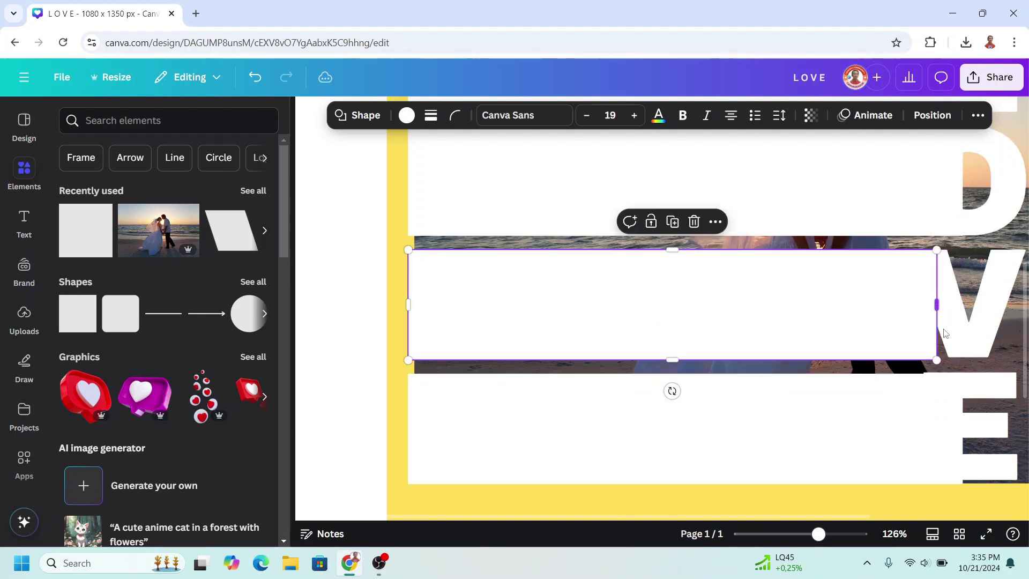
click(941, 443)
drag(959, 428, 944, 427)
click(619, 317)
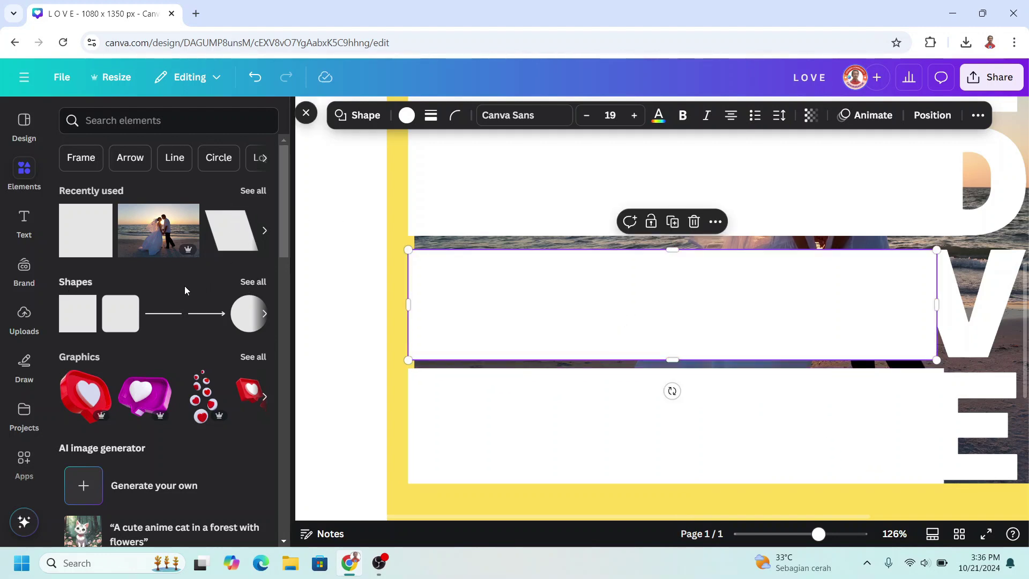
Add the parallelogram whose sides slant down to the right from the shapes collection and colour it white
click(253, 282)
scroll(216, 354, down, 3)
scroll(215, 353, down, 6)
right_click(86, 457)
click(86, 465)
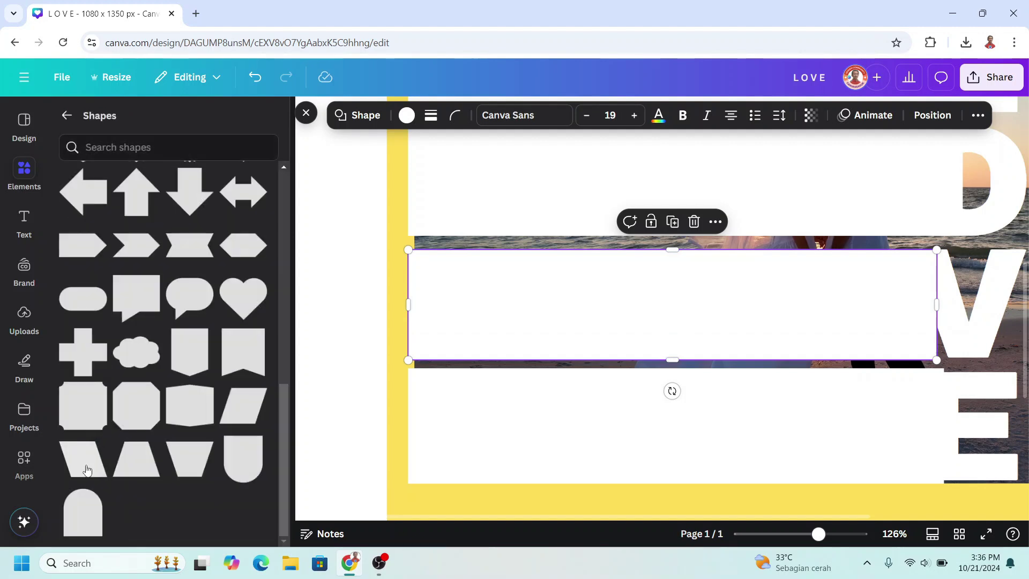
click(85, 464)
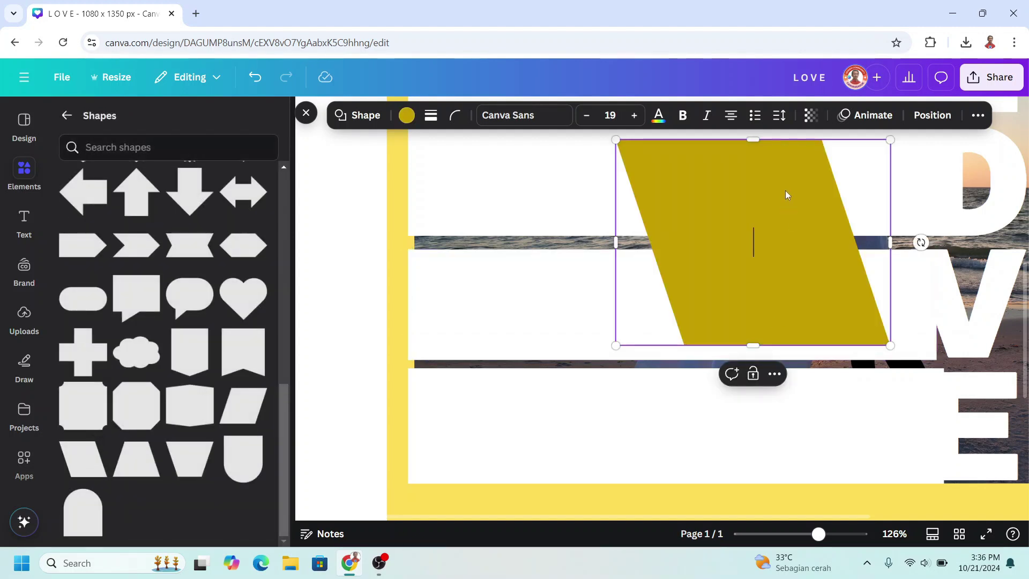
click(407, 115)
click(217, 313)
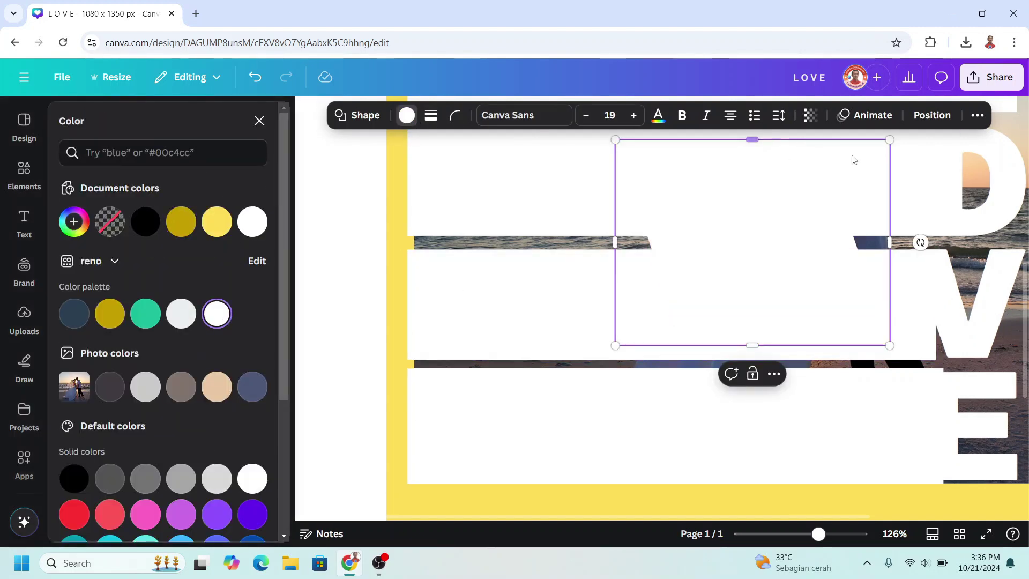
Shrink the white parallelogram to the V bar's height and fit it against the V's slanted left edge
drag(891, 140, 744, 249)
drag(742, 344, 763, 361)
drag(718, 329, 907, 323)
Duplicate the white bar of the L row and colour the copy light yellow
scroll(991, 368, up, 5)
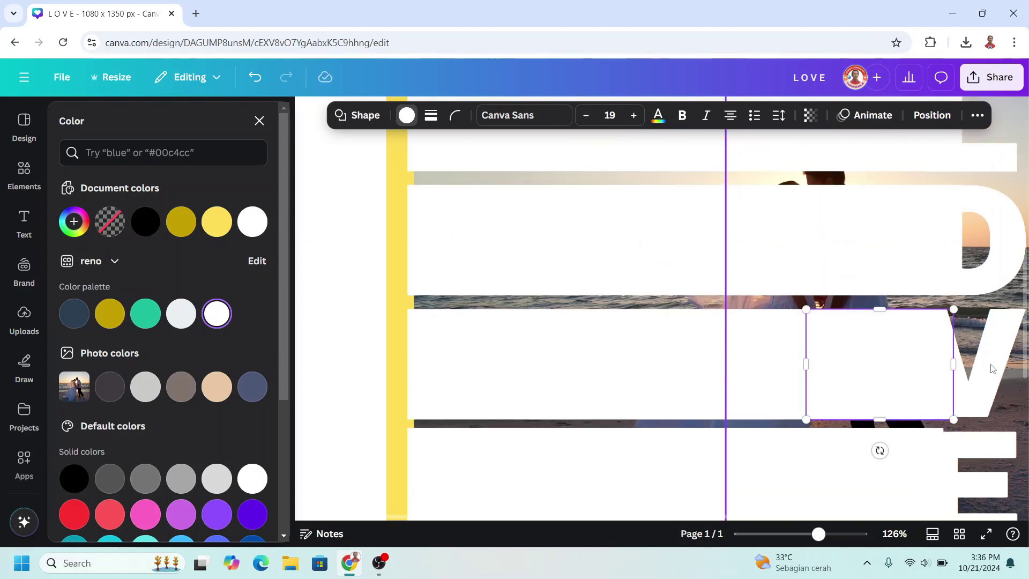
click(654, 286)
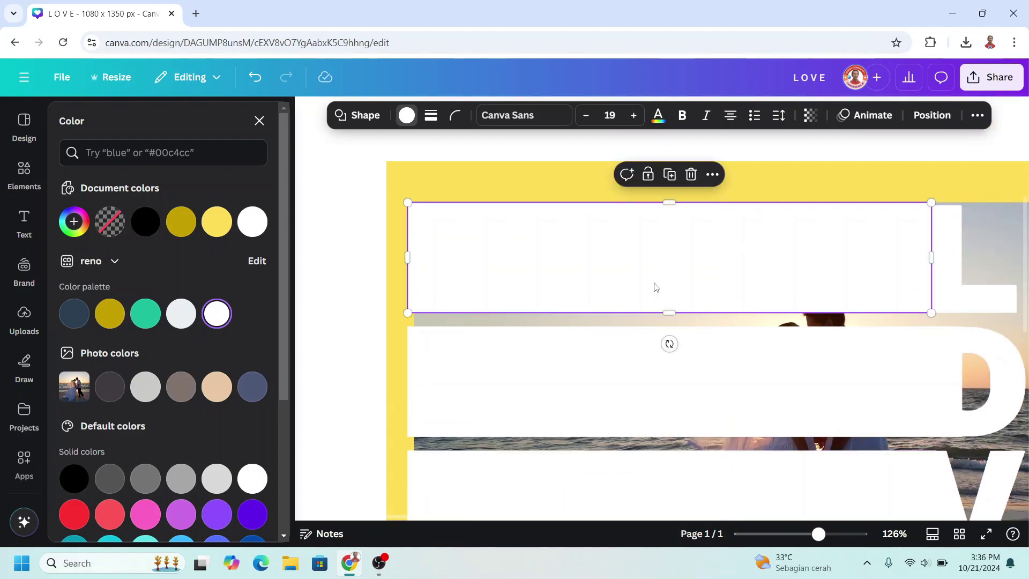
click(670, 174)
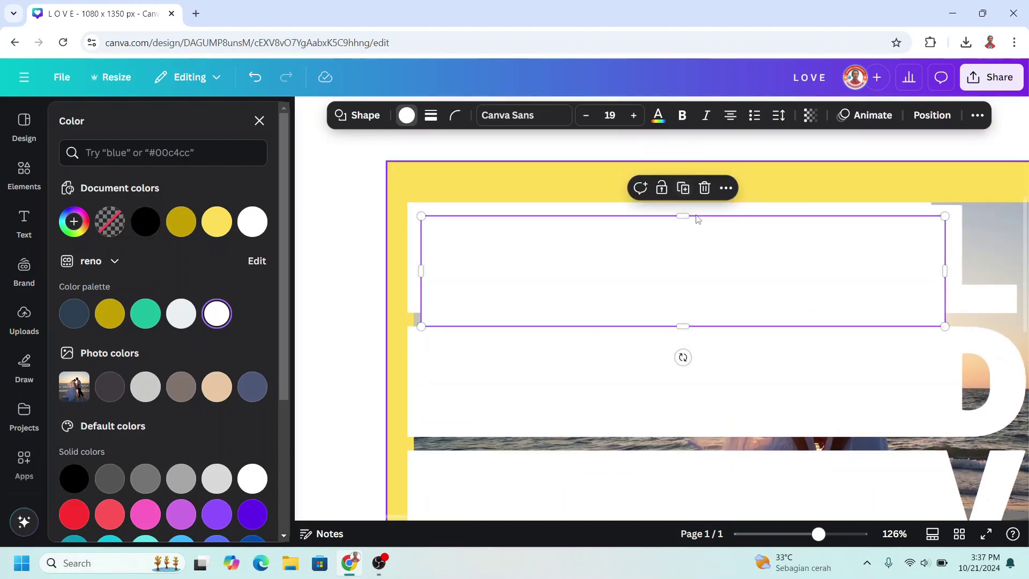
click(399, 116)
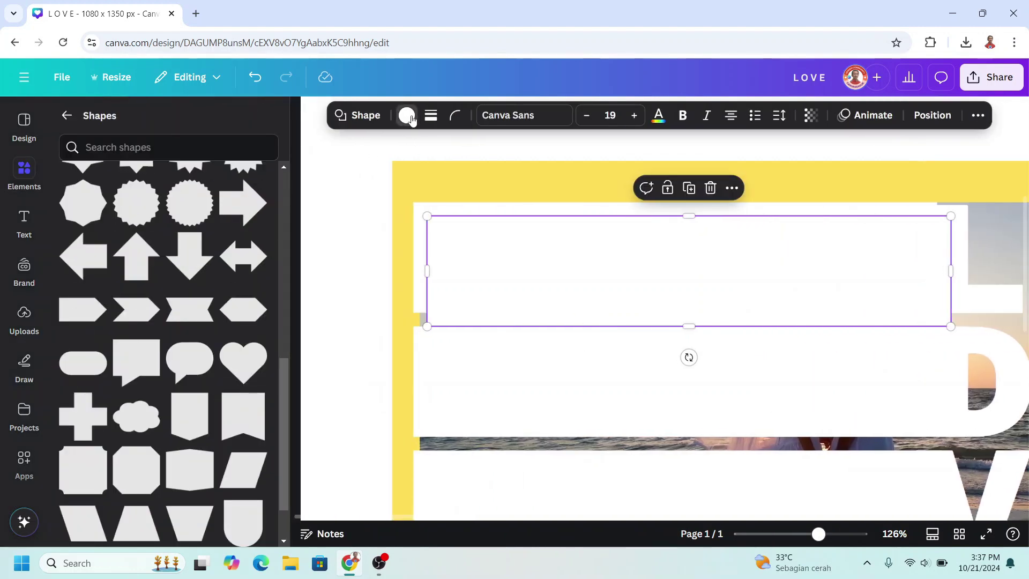
click(402, 119)
click(190, 232)
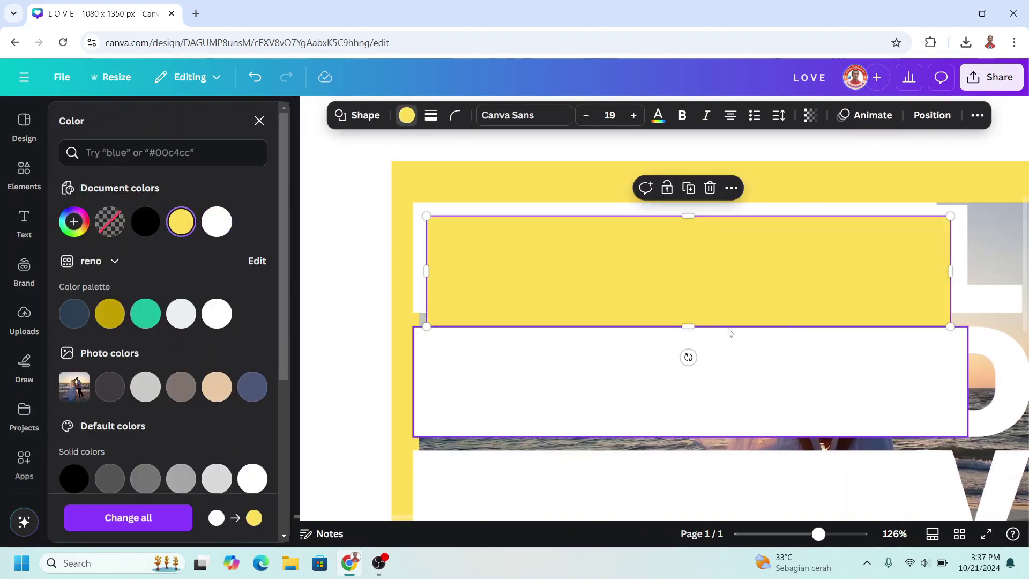
Flatten the yellow bar into a thin strip over the photo's top edge, running from the left border past the L row's bar
drag(681, 305, 713, 235)
drag(443, 197, 406, 197)
drag(968, 197, 984, 194)
Duplicate the yellow strip into the gap between the L and O rows, fitting its height and extending it to the O's outer edge
click(697, 162)
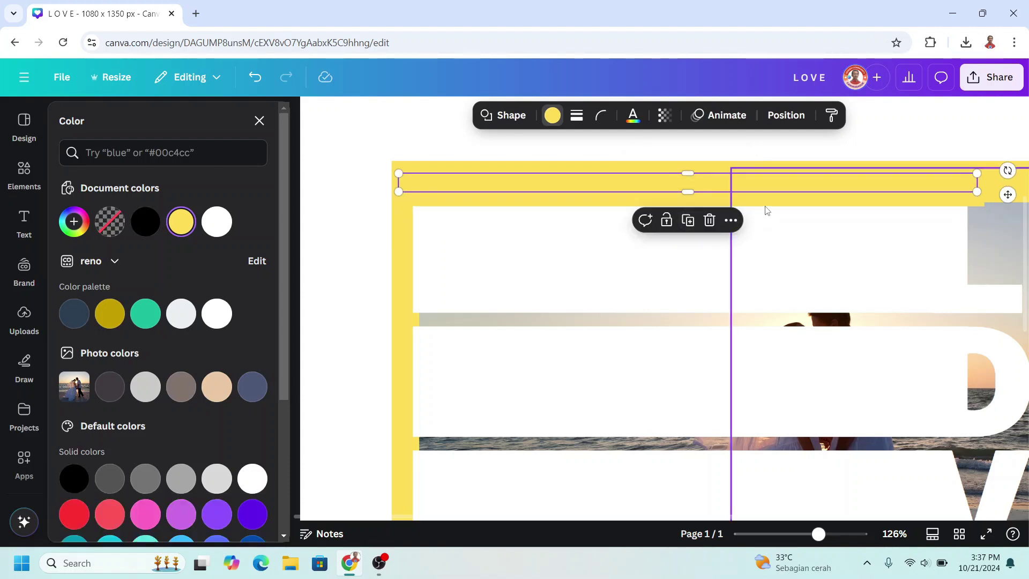
drag(669, 185, 685, 323)
scroll(971, 345, right, 1)
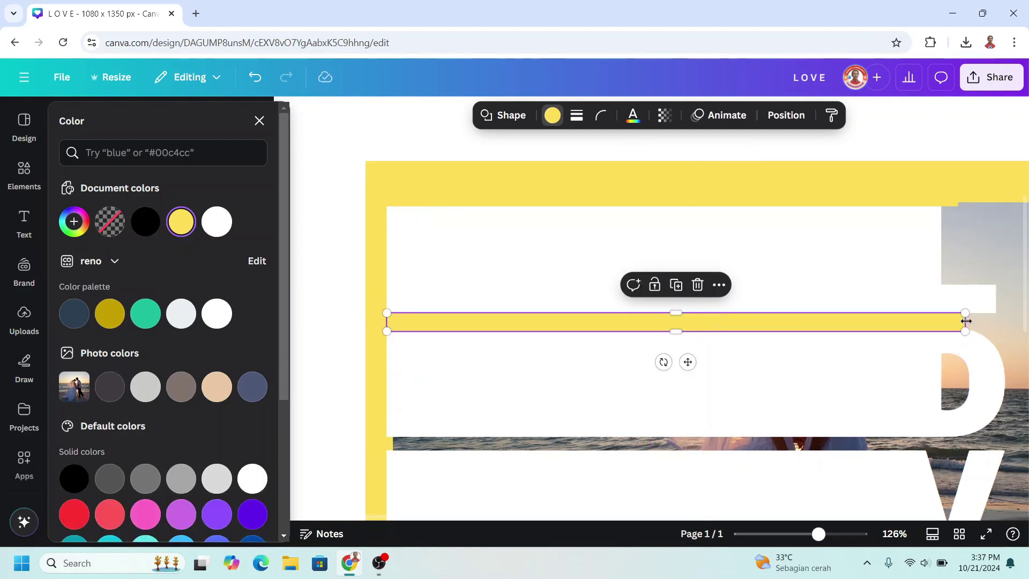
drag(964, 321, 1005, 323)
drag(694, 333, 693, 329)
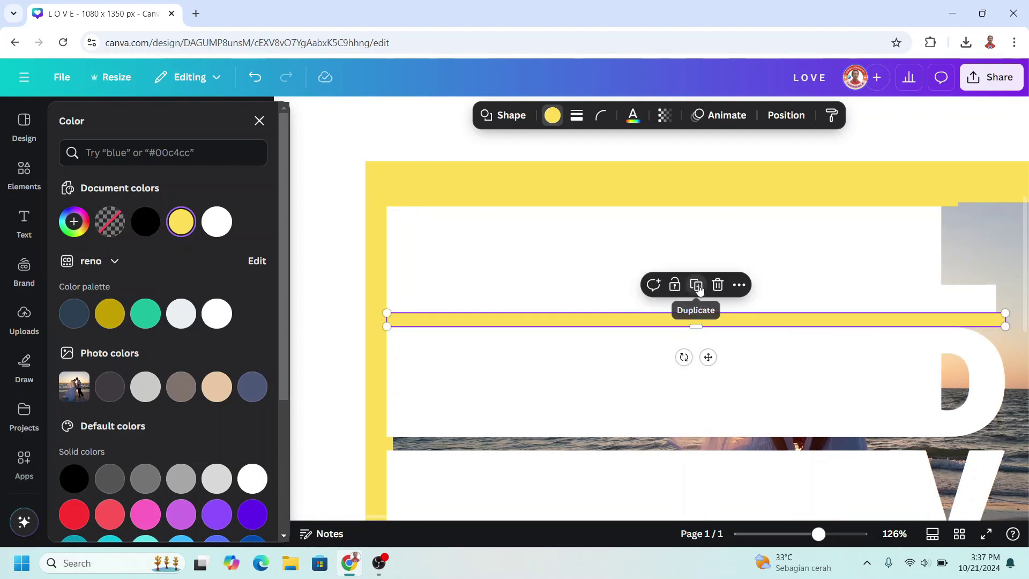
Duplicate the yellow strip to fill the gaps between the O, V and E rows and cover the photo edge below the E row
click(694, 286)
drag(394, 444, 381, 444)
scroll(696, 278, down, 3)
click(696, 278)
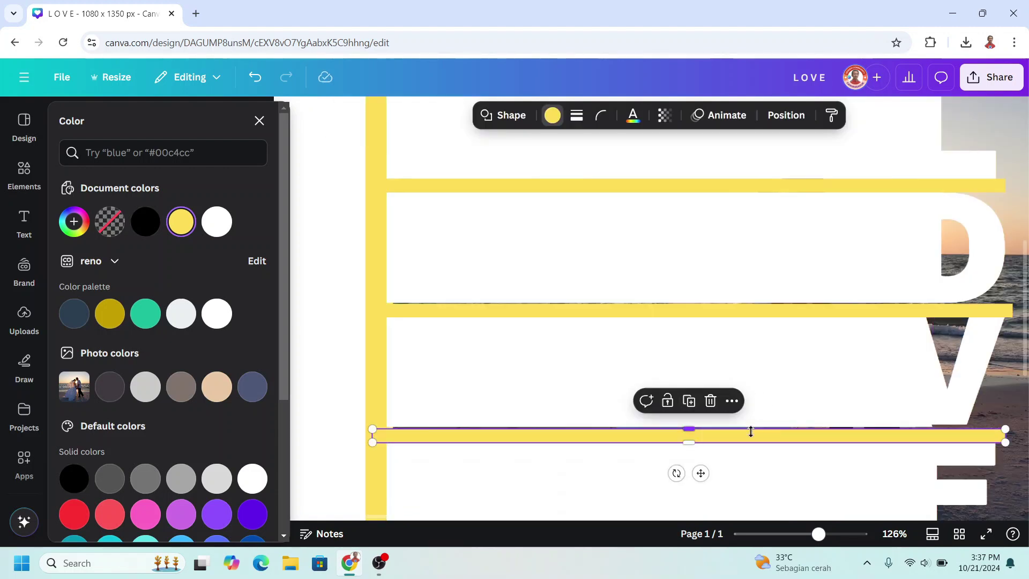
drag(757, 439, 755, 431)
mouse_move(691, 438)
mouse_down()
mouse_move(694, 456)
mouse_move(689, 441)
mouse_up()
scroll(705, 397, down, 4)
click(884, 397)
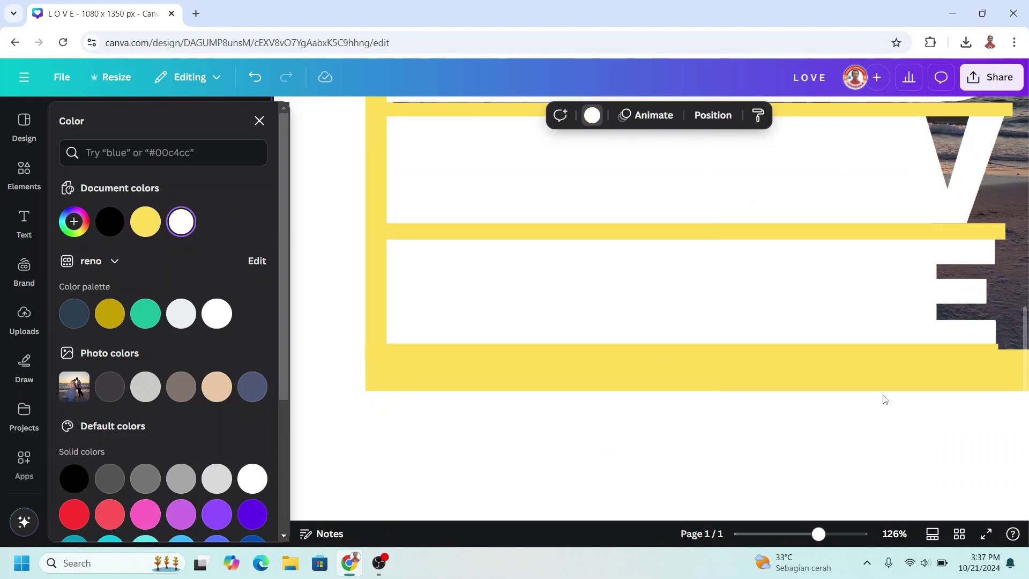
Add a square shape to the page and colour it light yellow to match the border
scroll(885, 408, up, 3)
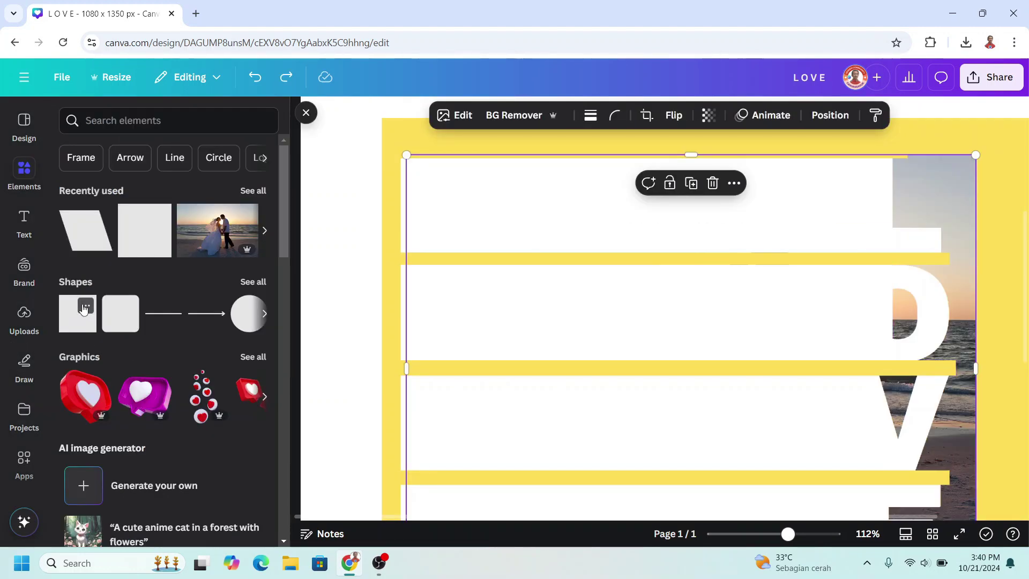
click(84, 306)
click(80, 308)
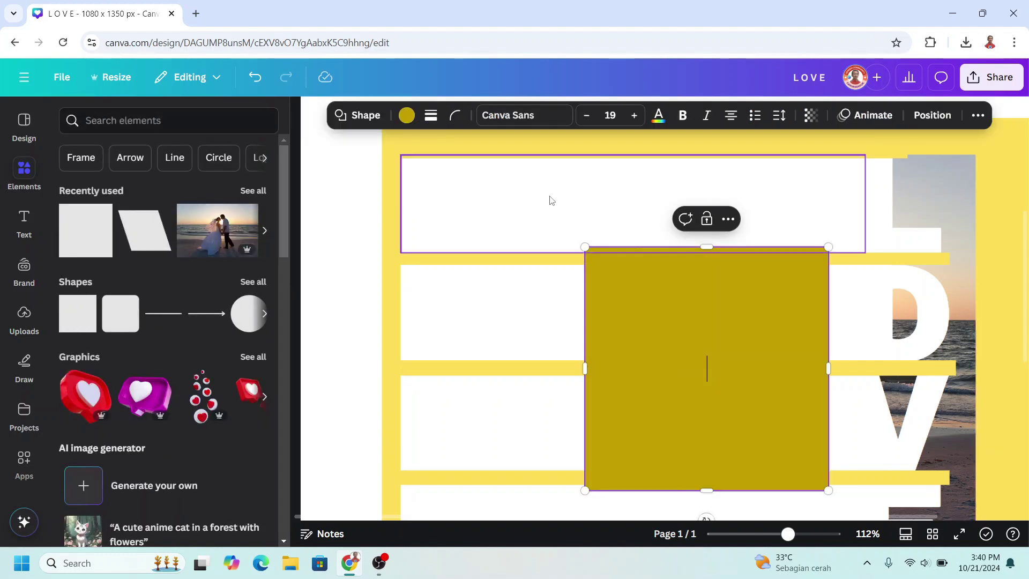
click(406, 116)
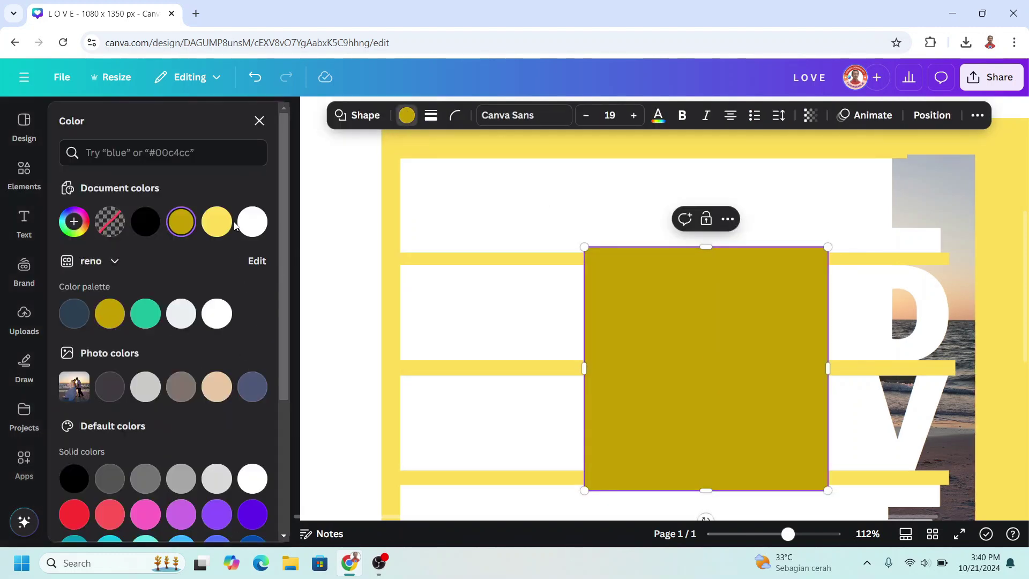
click(217, 221)
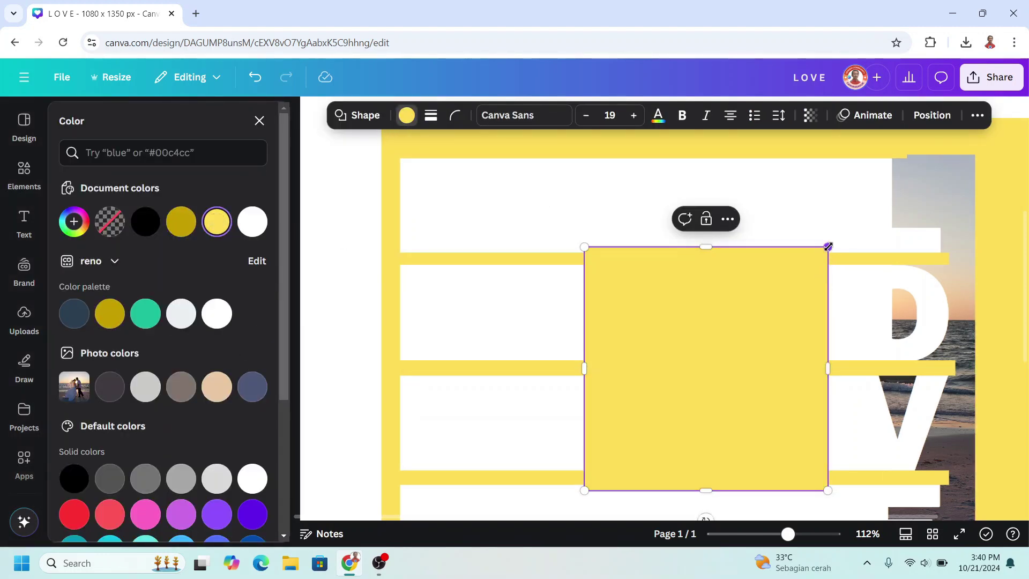
Shrink the yellow square, place it over the opening of the O and set its transparency to about 76
drag(825, 247, 637, 413)
click(868, 316)
drag(897, 313, 869, 315)
click(609, 450)
drag(613, 447, 903, 322)
scroll(903, 322, up, 5)
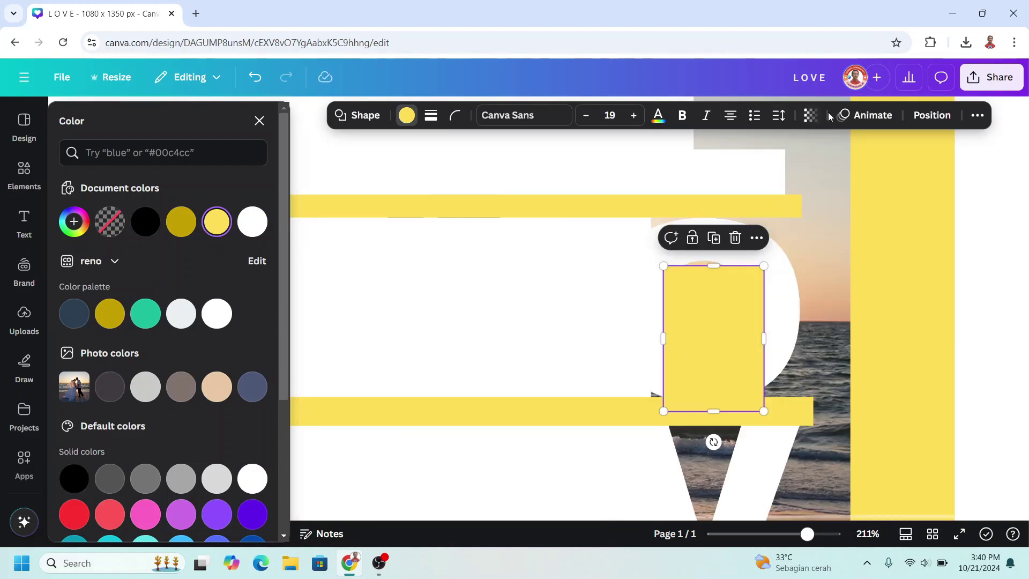
click(810, 115)
drag(840, 170, 824, 177)
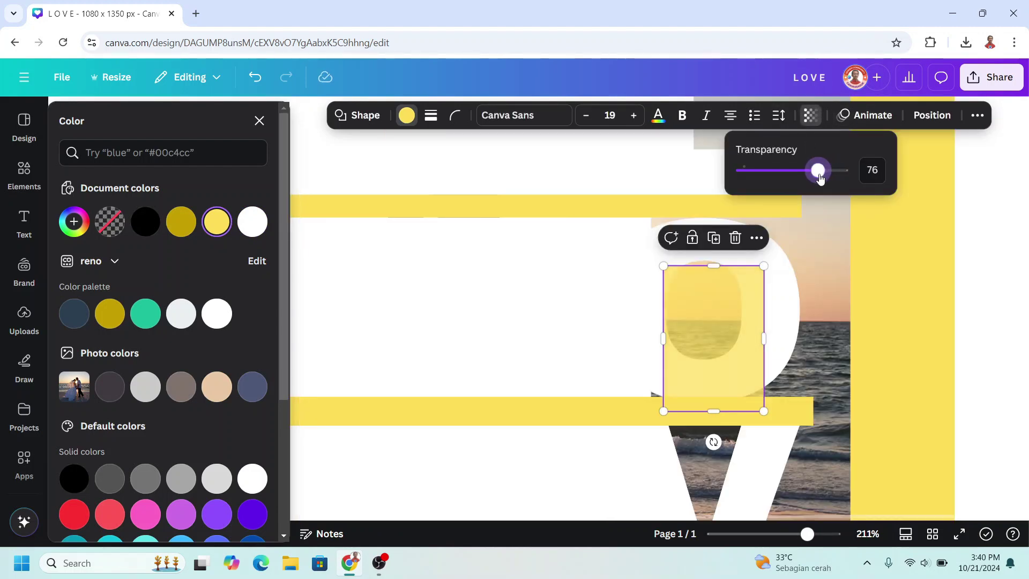
Fit the yellow rectangle to the O's opening and set its corner rounding to 28
drag(712, 348, 712, 344)
drag(720, 410, 718, 361)
drag(764, 311, 741, 310)
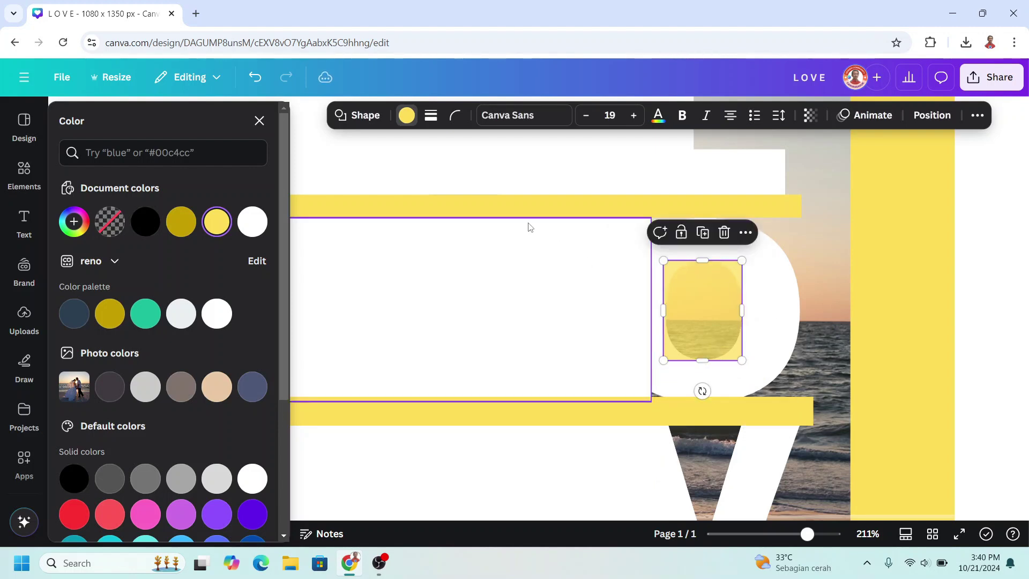
click(454, 117)
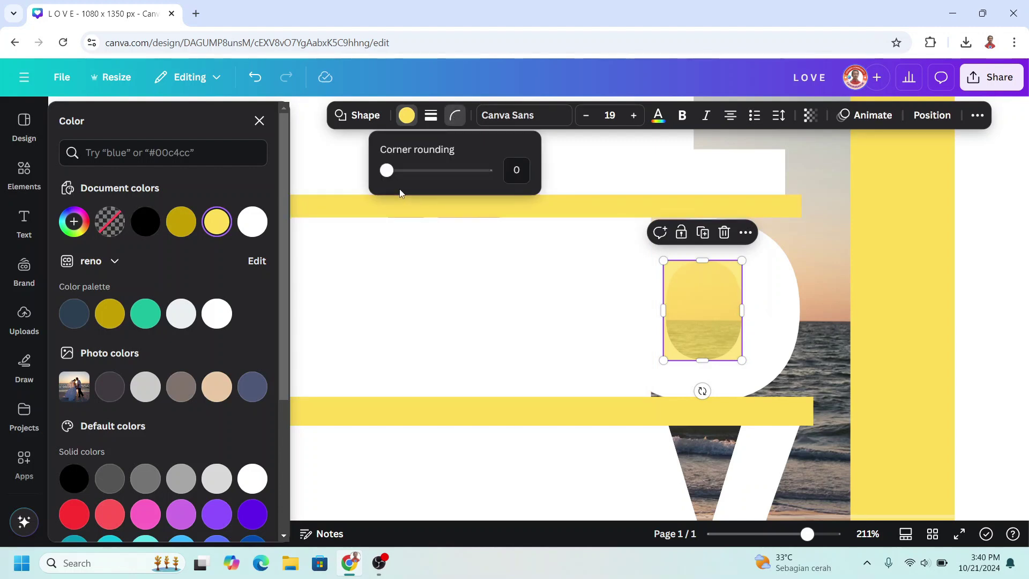
drag(390, 175, 415, 175)
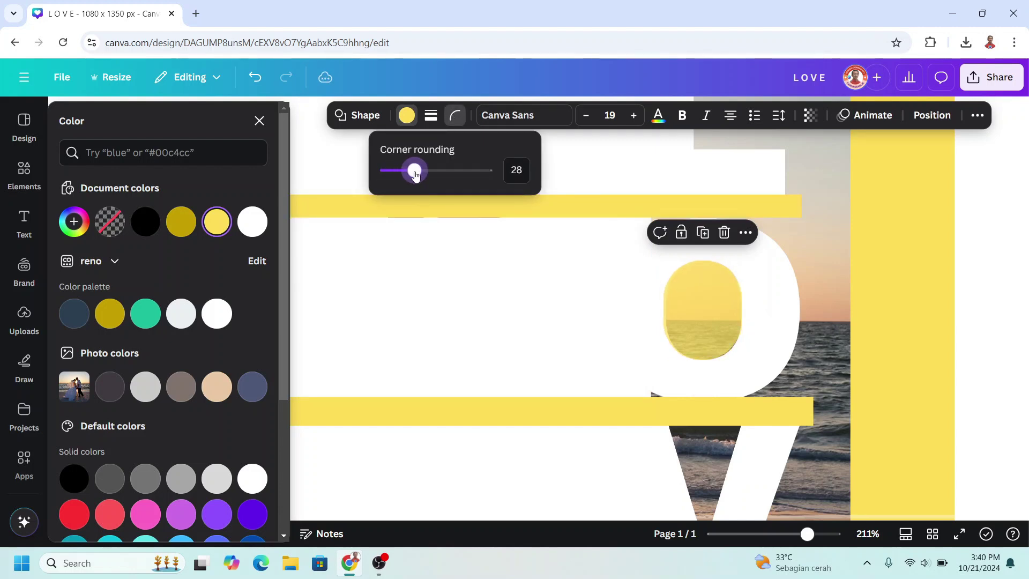
Extend the O row's white bar to the middle of the O and set the yellow oval's transparency to 100
scroll(609, 318, up, 3)
click(606, 303)
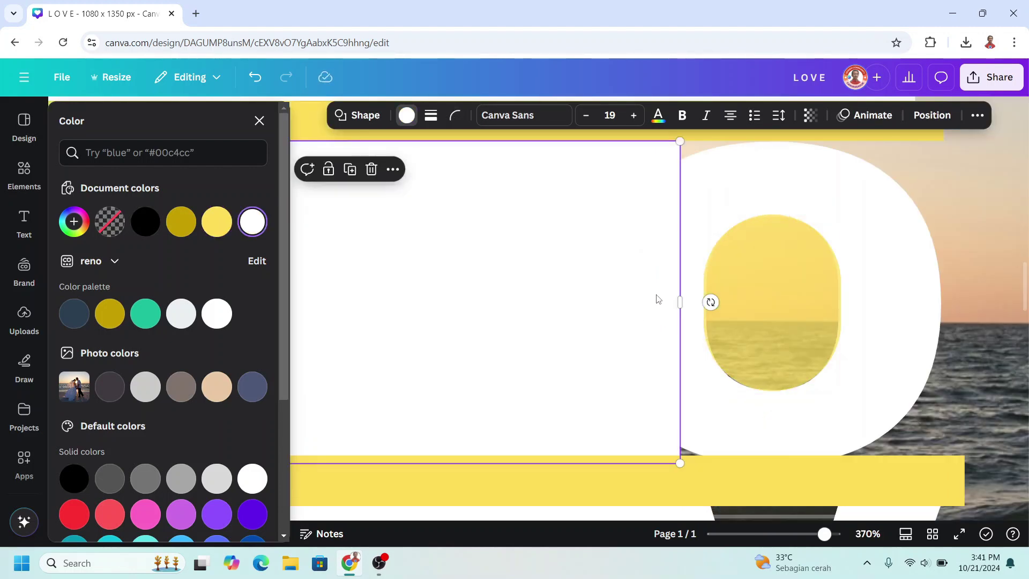
drag(678, 302, 771, 306)
click(827, 301)
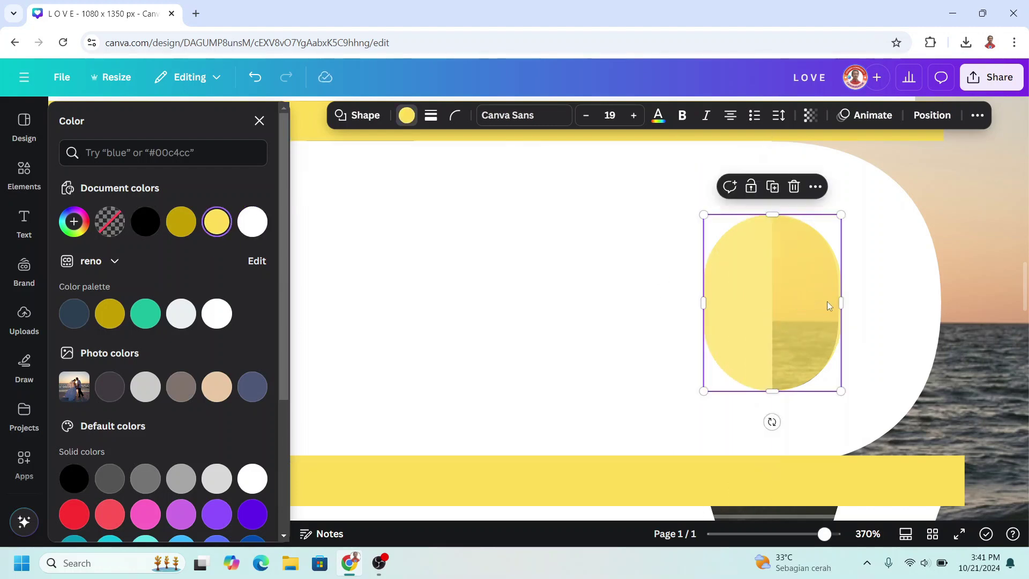
click(810, 114)
drag(824, 179, 885, 178)
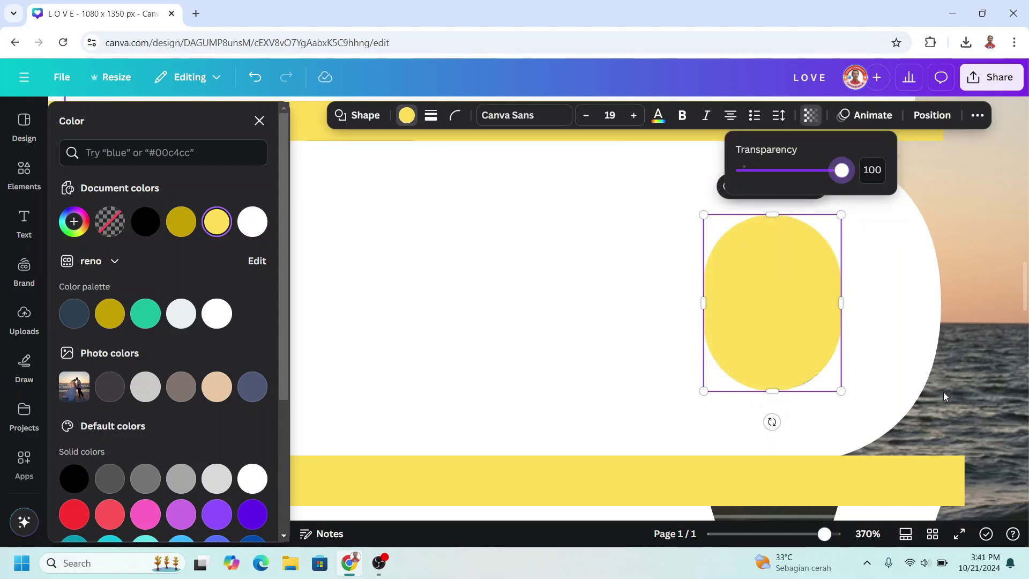
Duplicate the page and delete the wedding photo from the copy on page 2
key(ctrl+0)
click(601, 180)
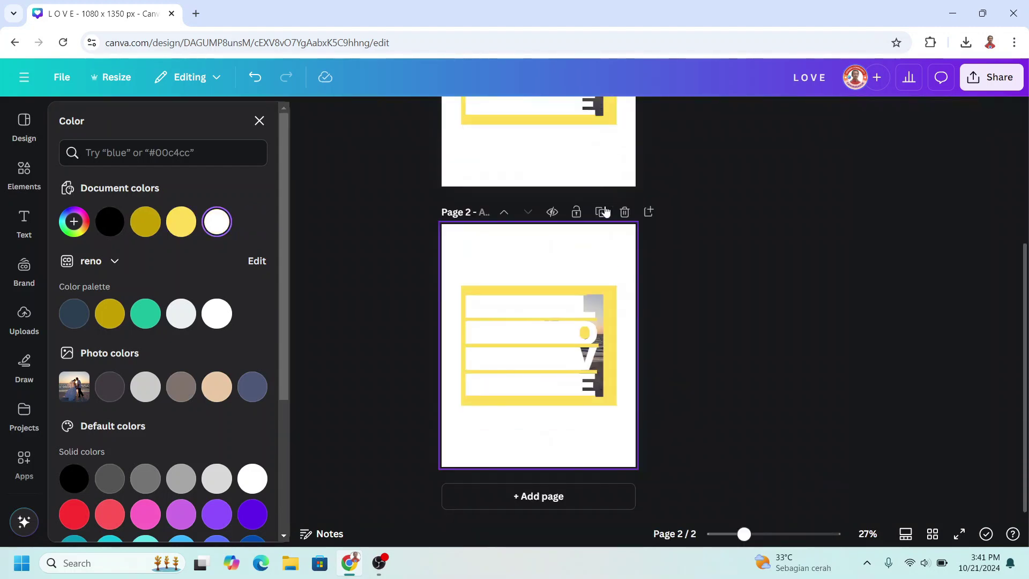
click(619, 260)
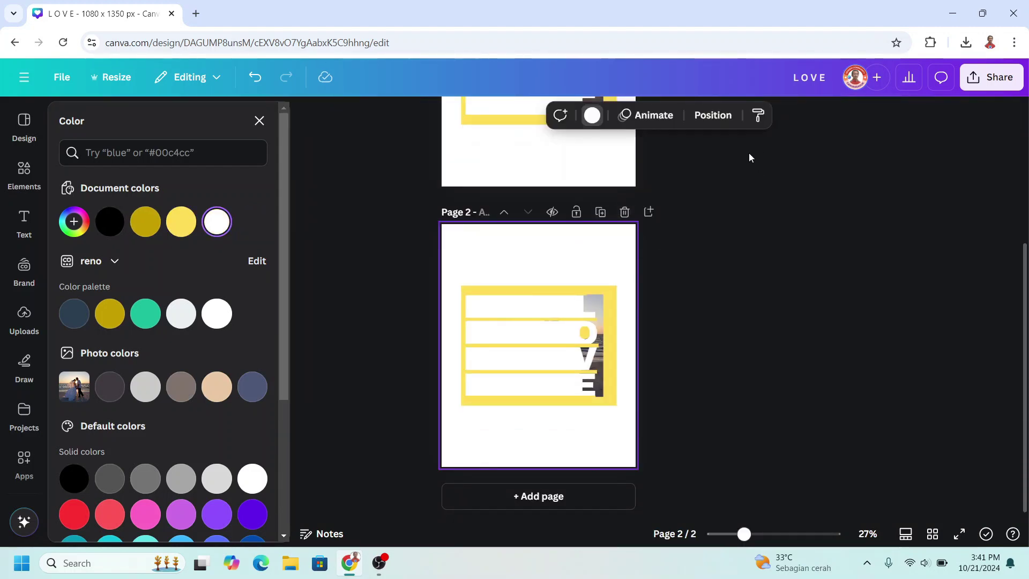
click(712, 117)
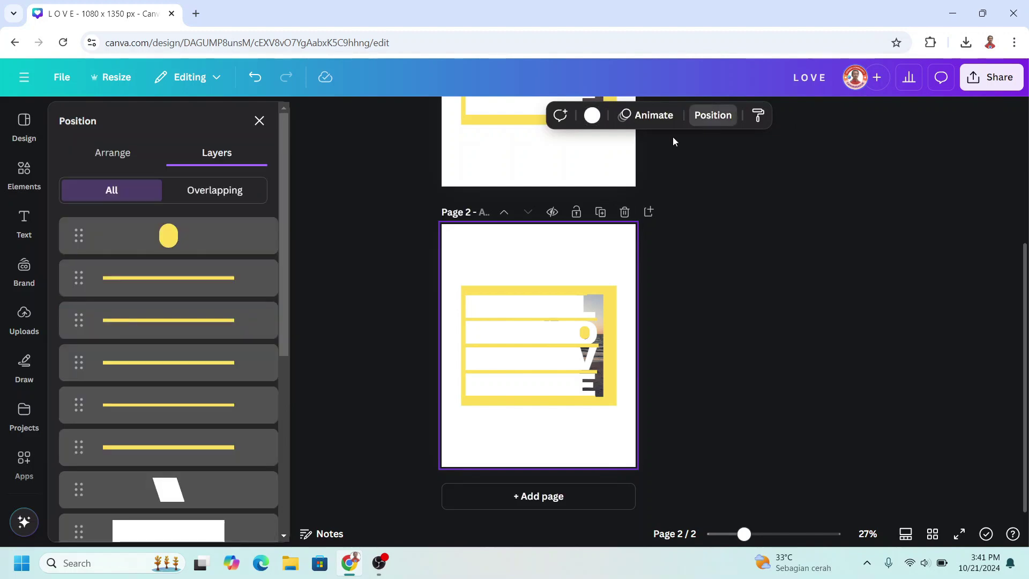
click(156, 238)
scroll(179, 375, down, 5)
click(216, 428)
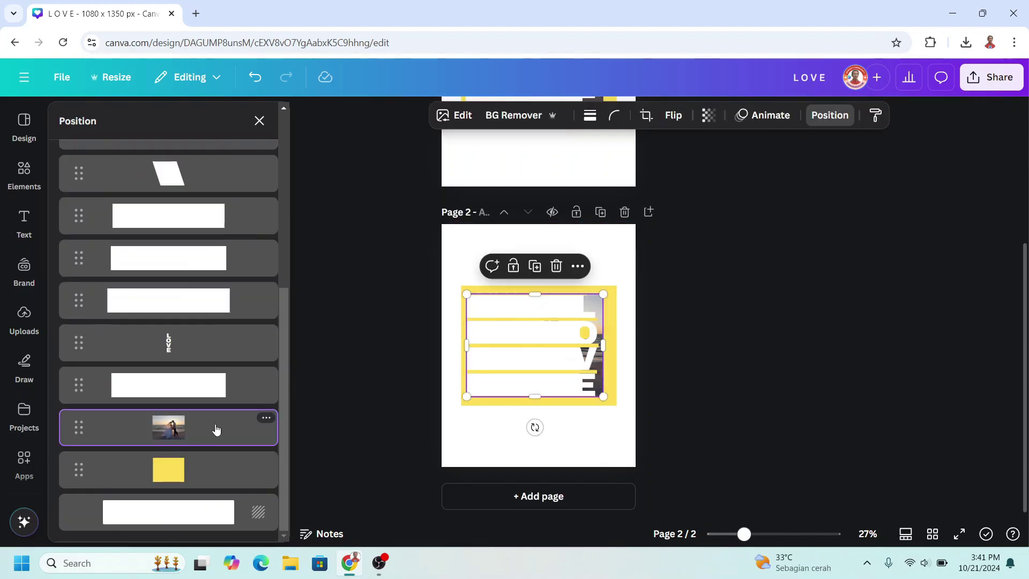
click(557, 266)
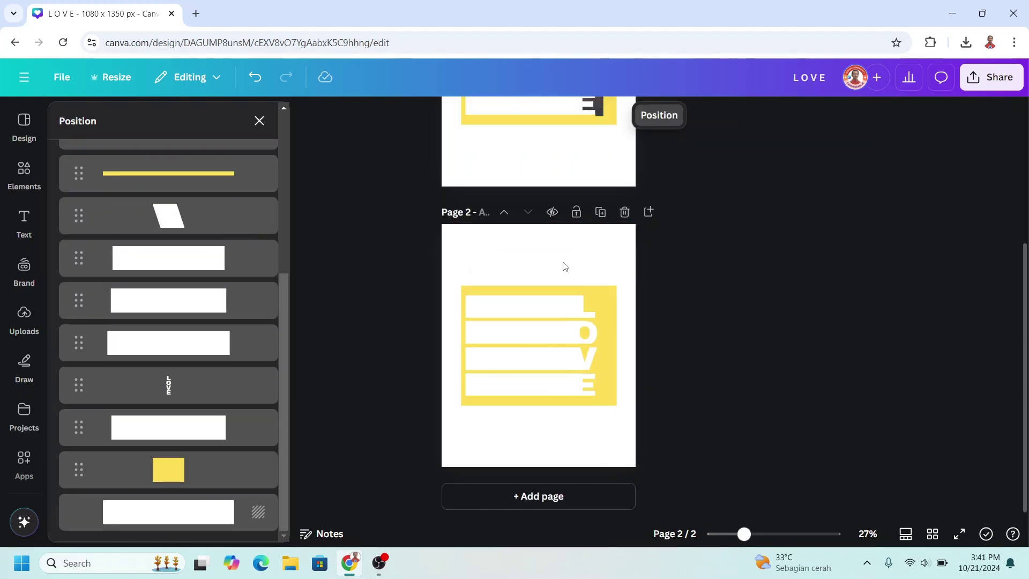
Download only page 2 of the design as a PNG
click(982, 86)
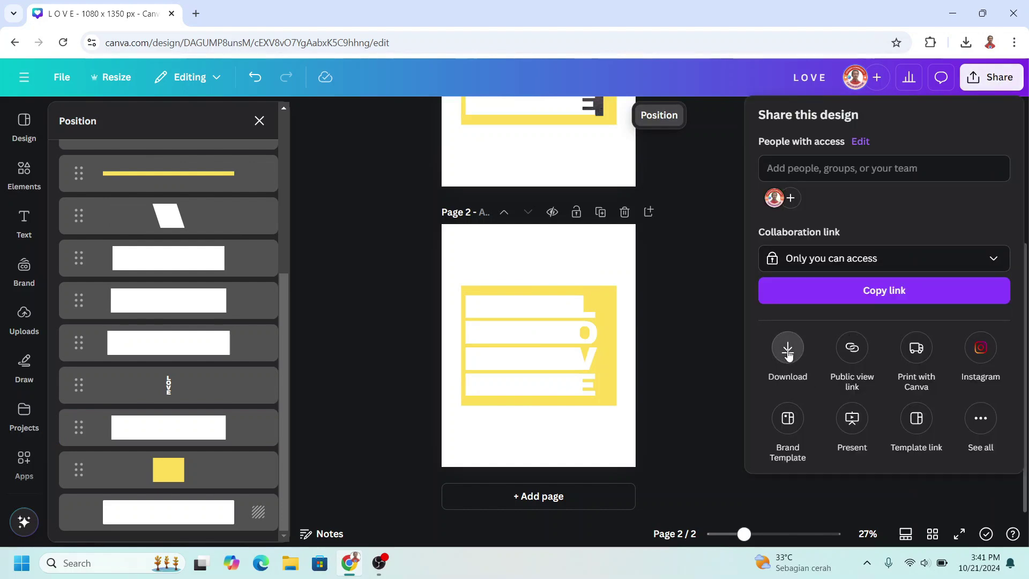
click(787, 348)
click(893, 356)
click(845, 314)
click(841, 430)
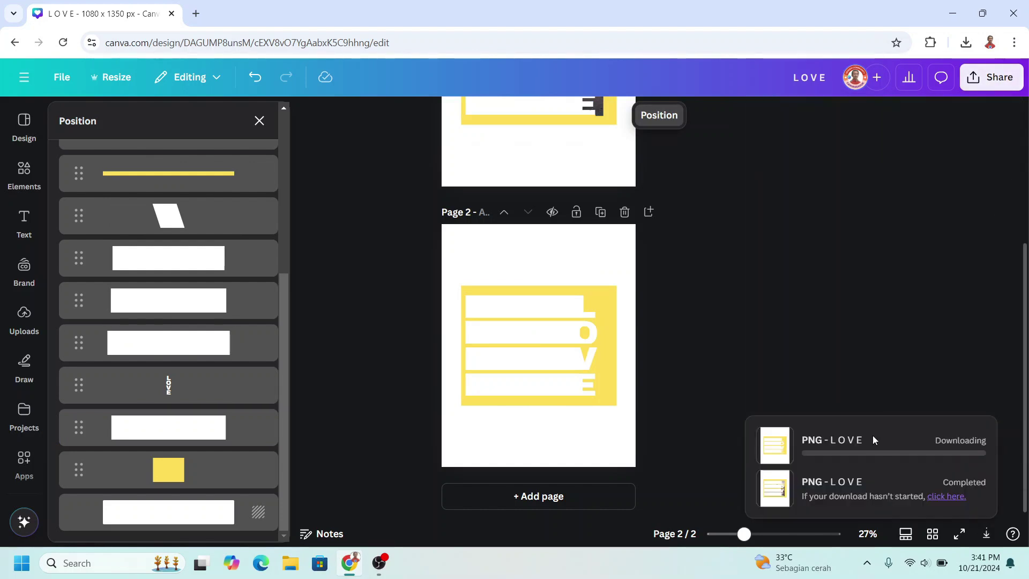
Delete the bars, shapes, LOVE text and yellow rectangle from page 1, keeping only the wedding photo
scroll(614, 336, up, 5)
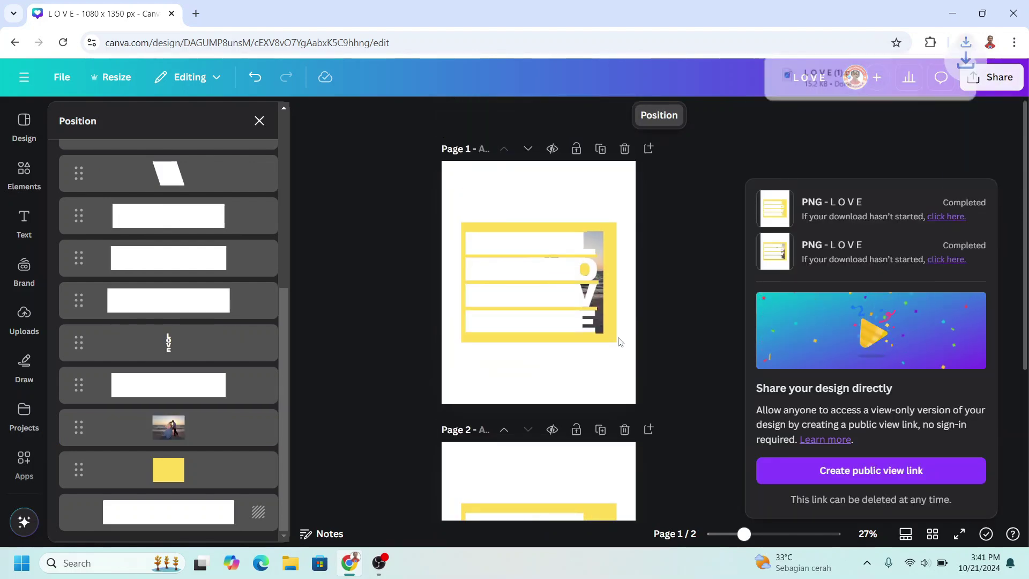
click(615, 336)
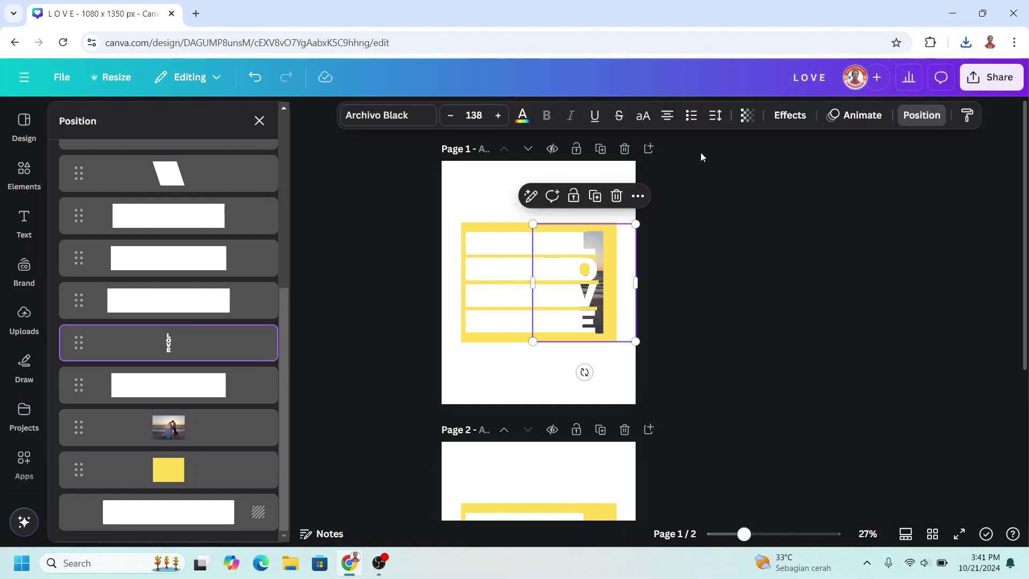
click(183, 172)
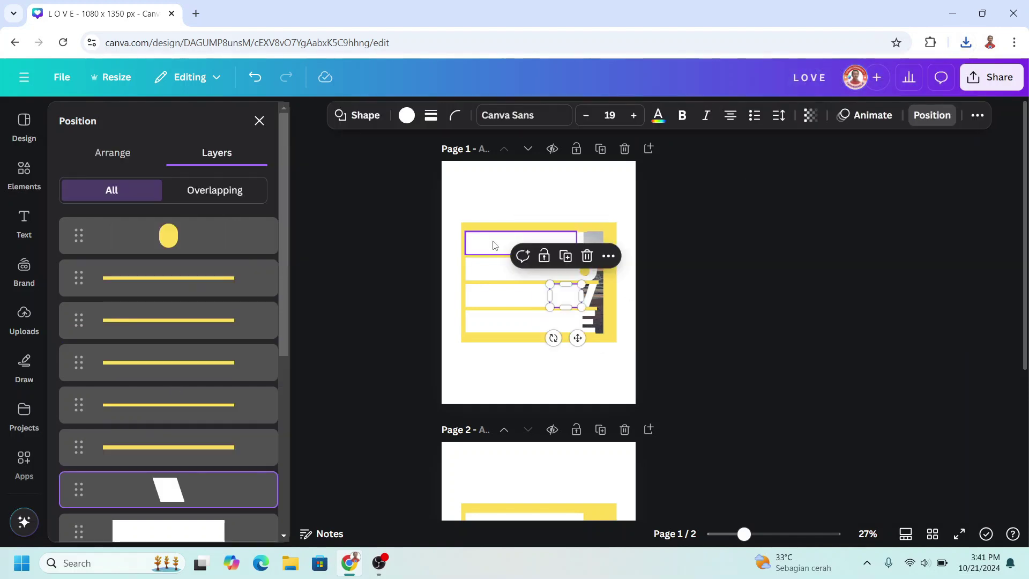
click(168, 236)
scroll(171, 257, down, 5)
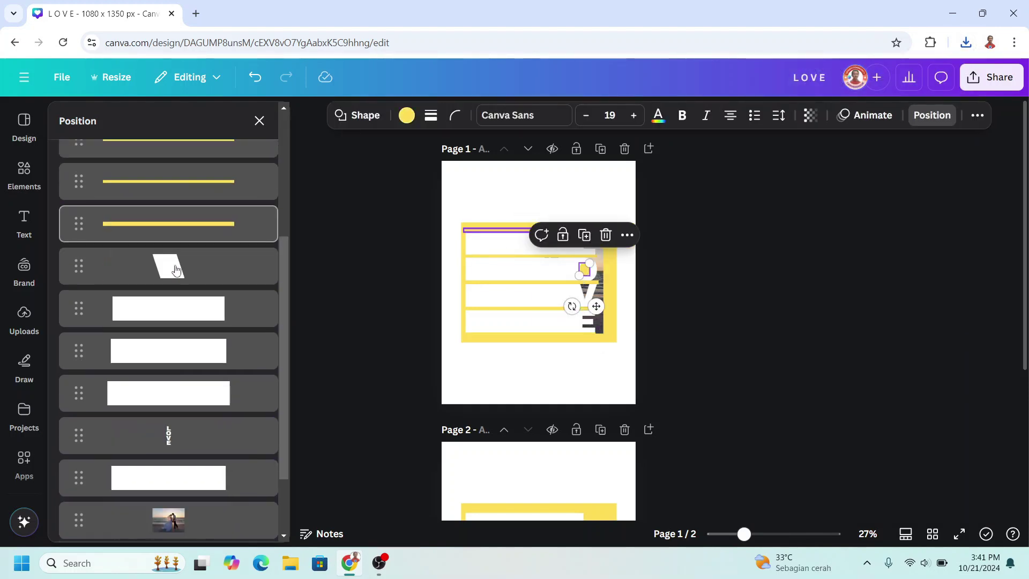
shift+click(208, 390)
click(589, 196)
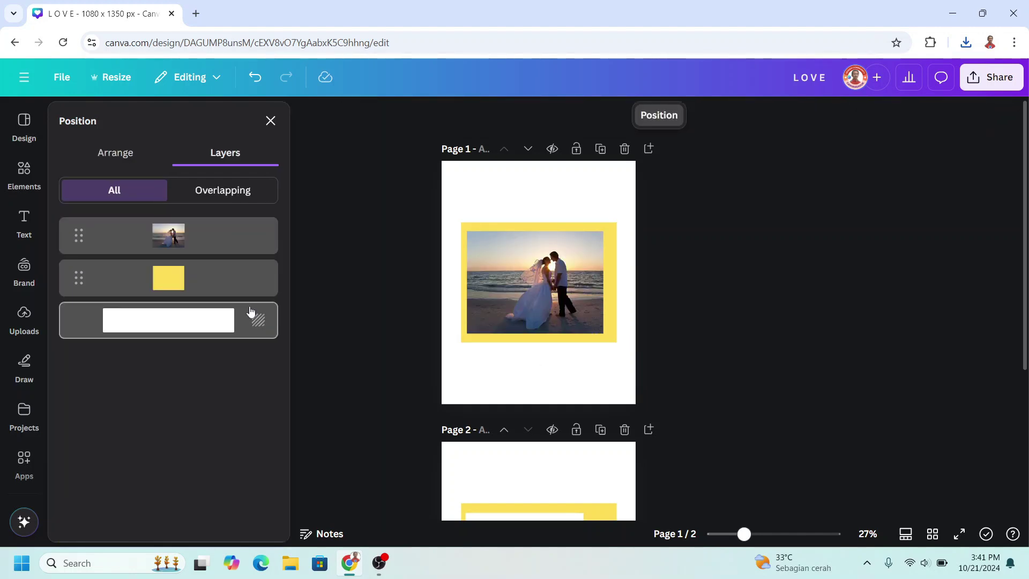
click(204, 280)
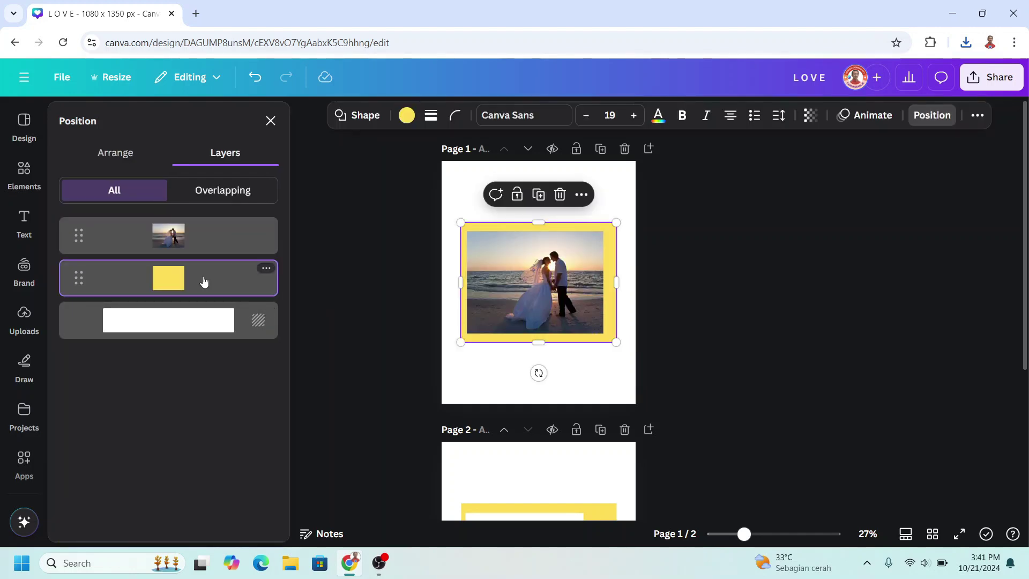
click(559, 195)
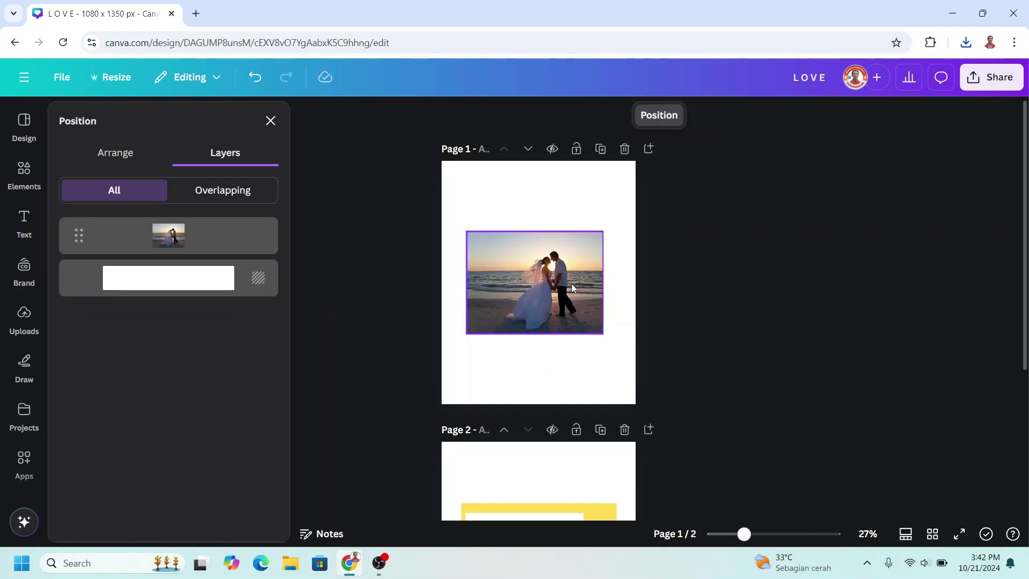
Place the downloaded L O V E (1).png, with its white areas removed, over the wedding photo on page 1
click(965, 43)
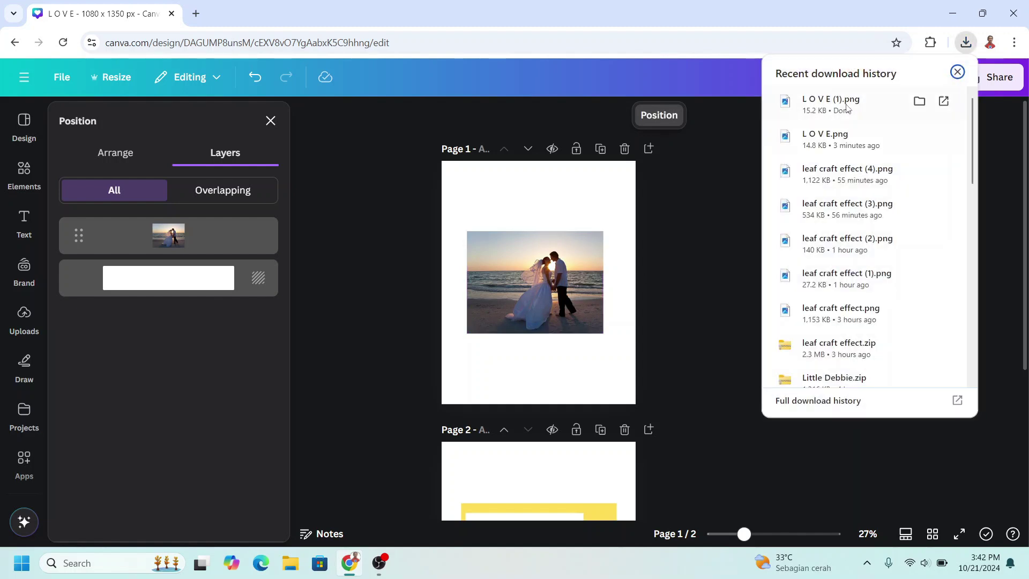
drag(538, 311, 550, 306)
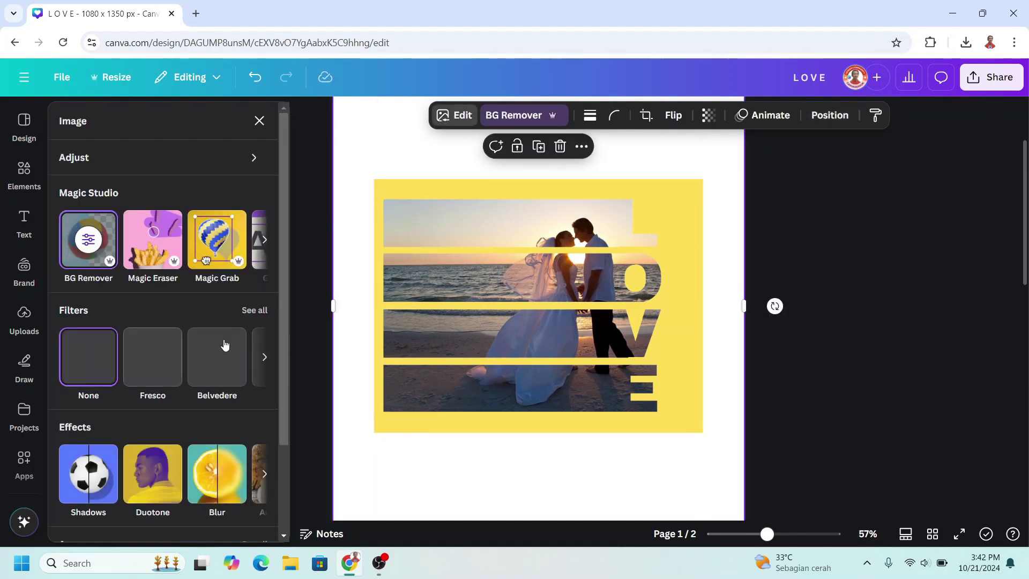
Apply a custom Duotone effect to the LOVE frame with highlights and shadows both set to #FFFFFF
scroll(161, 322, down, 3)
click(155, 356)
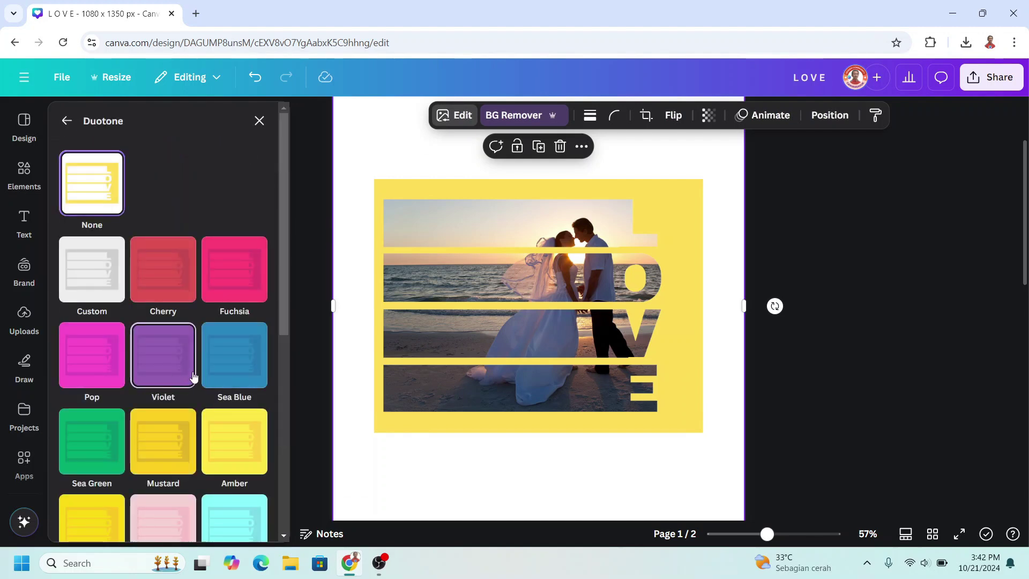
click(92, 283)
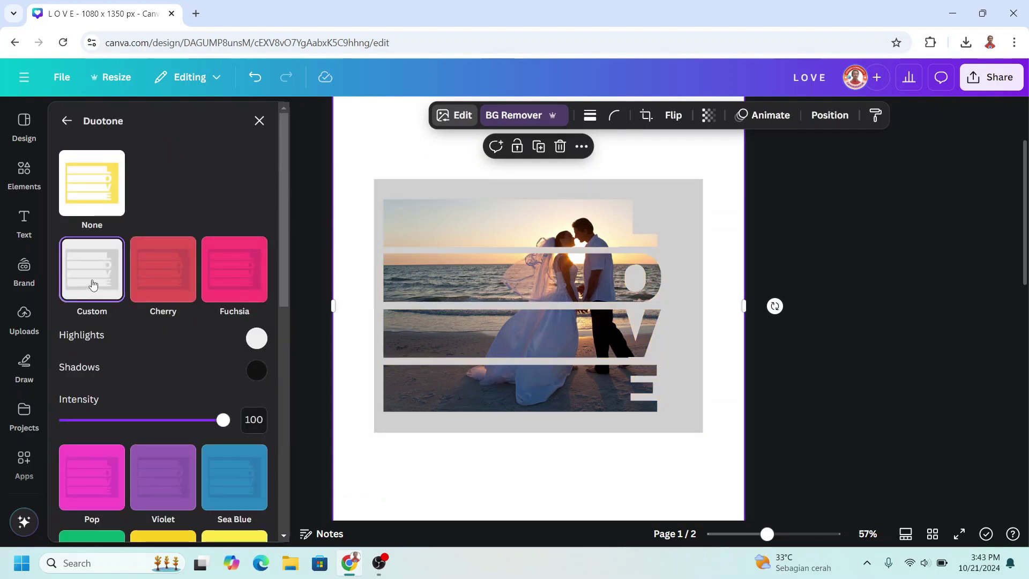
click(257, 340)
drag(259, 376, 234, 346)
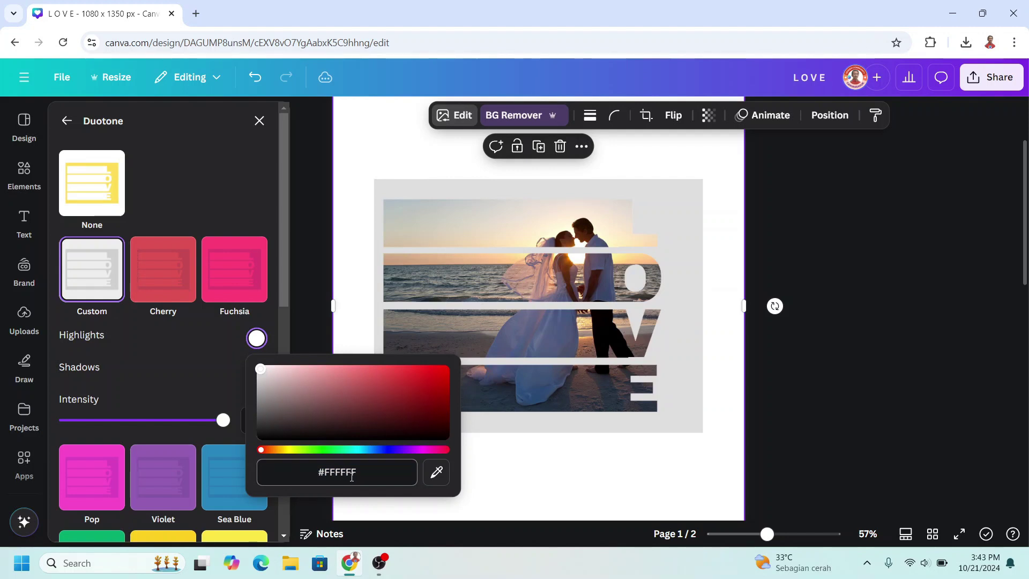
click(238, 404)
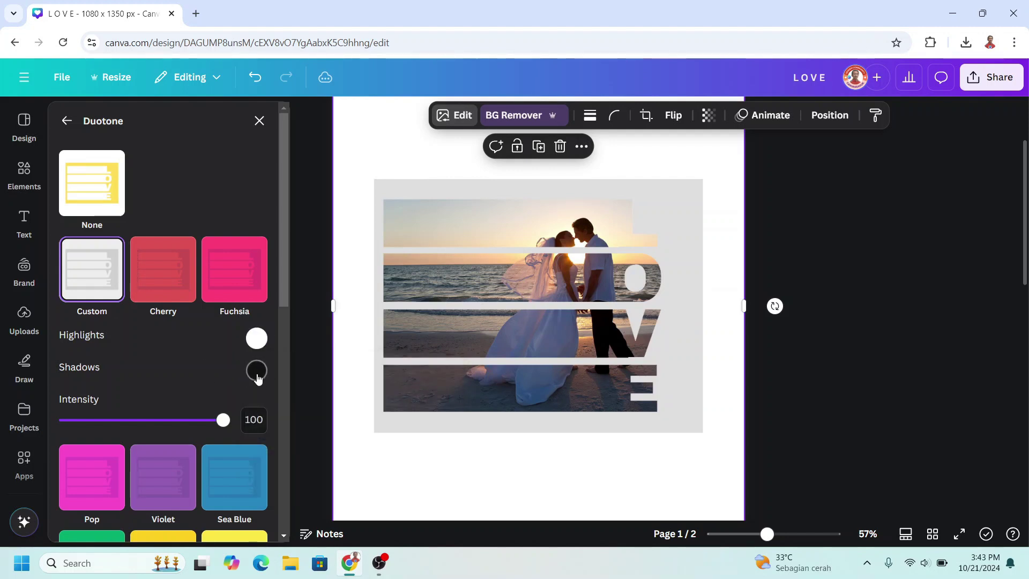
click(258, 376)
drag(261, 466, 232, 385)
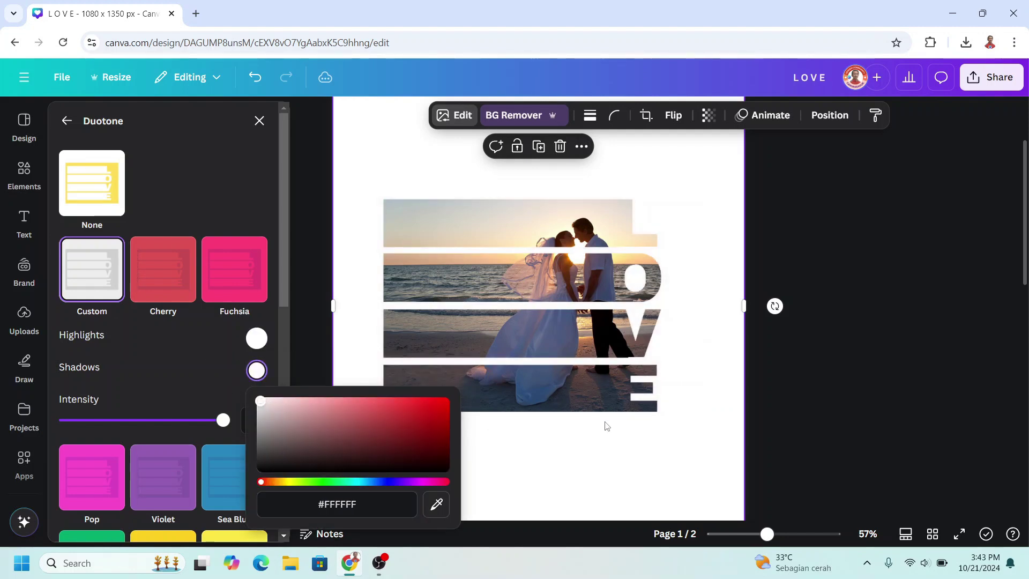
click(694, 473)
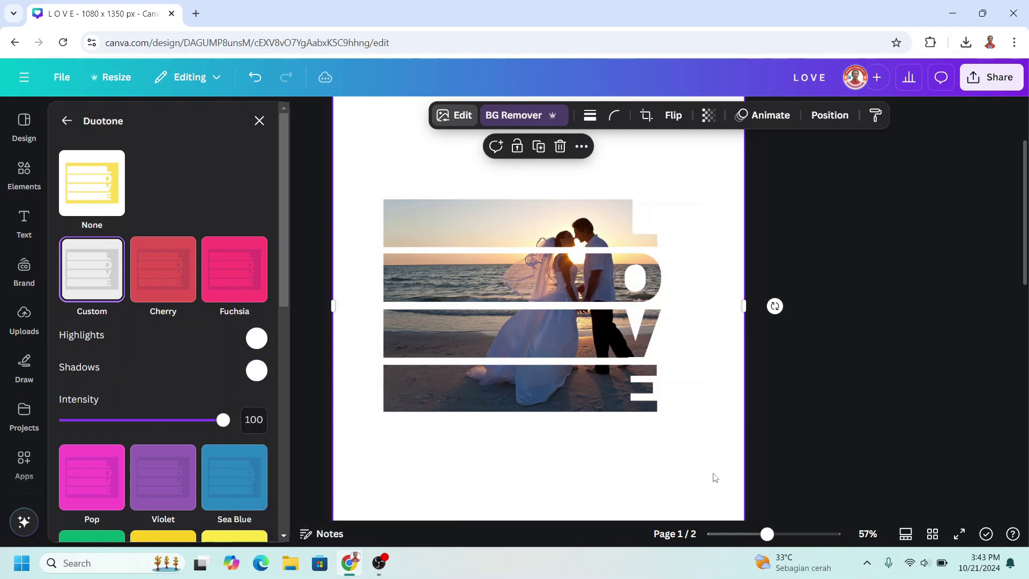
Select the LOVE frame and the wedding photo together and enlarge them slightly
scroll(701, 483, down, 3)
drag(369, 199, 744, 464)
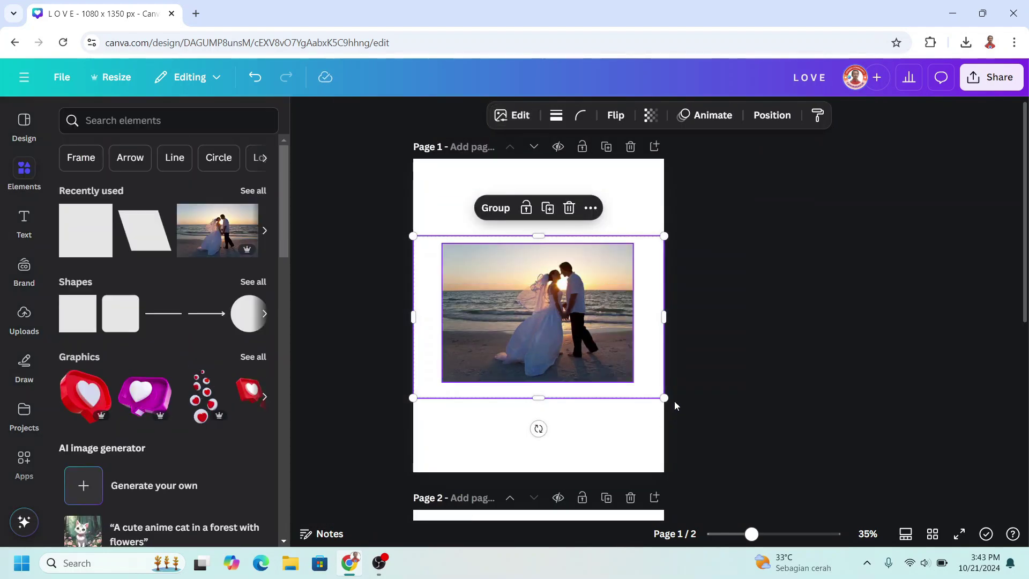
drag(664, 397, 689, 419)
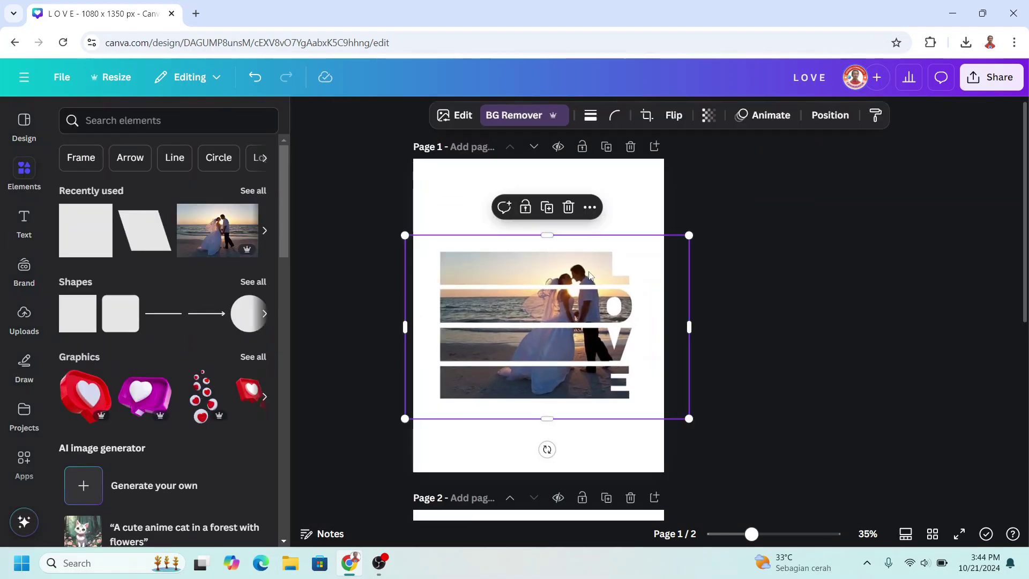
Add a Drop shadow to the LOVE frame and shorten the shadow's distance
click(454, 115)
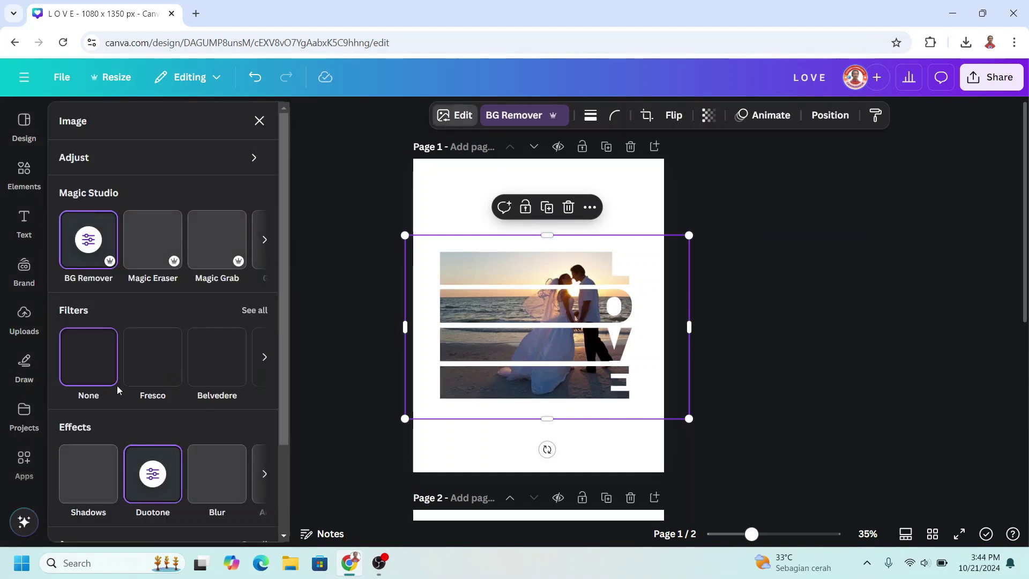
scroll(114, 426, down, 1)
click(96, 411)
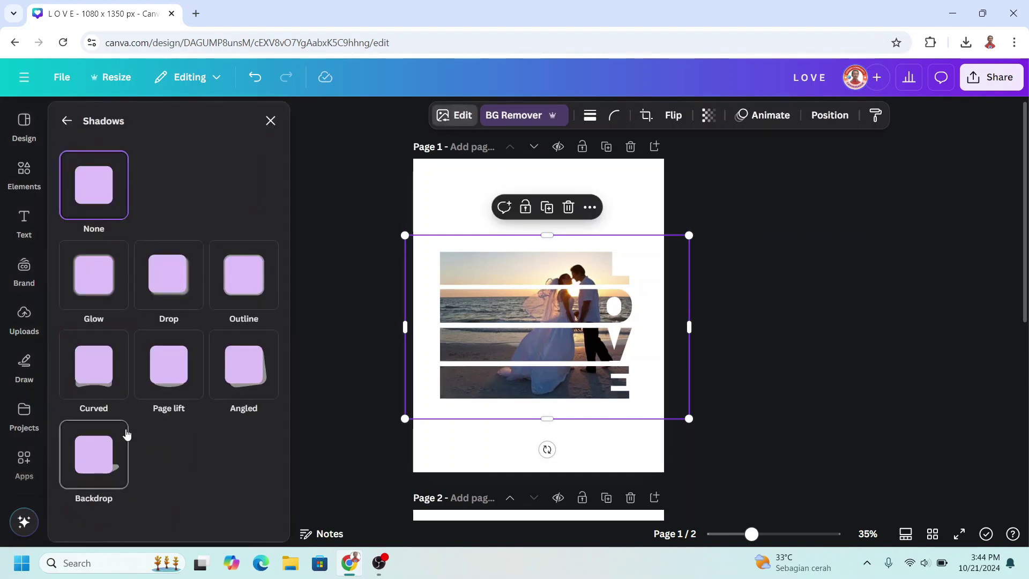
click(169, 278)
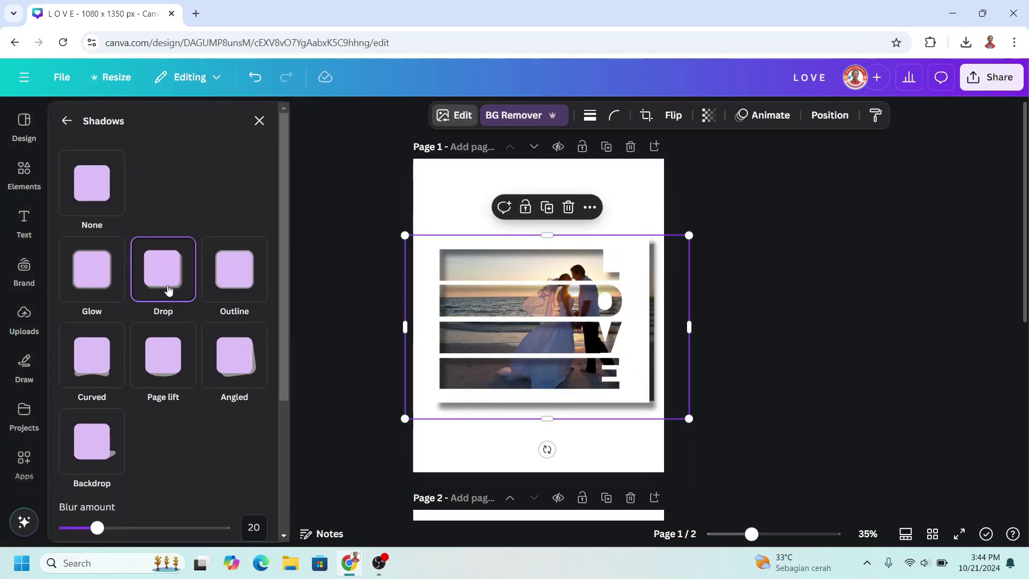
scroll(150, 353, down, 4)
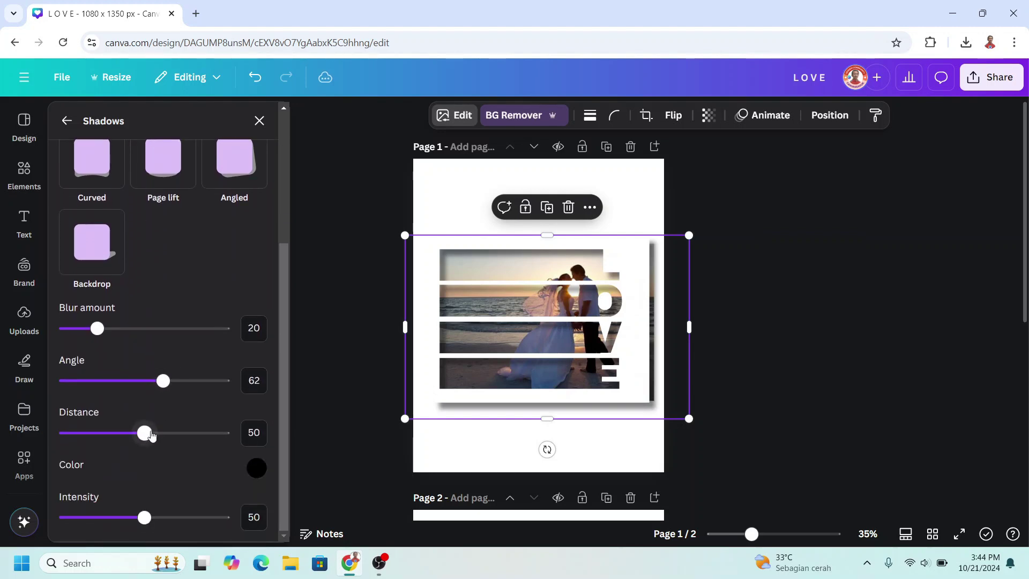
drag(151, 437, 84, 432)
Shift the wedding photo left behind the LOVE frame and trim its left edge to fit
click(830, 115)
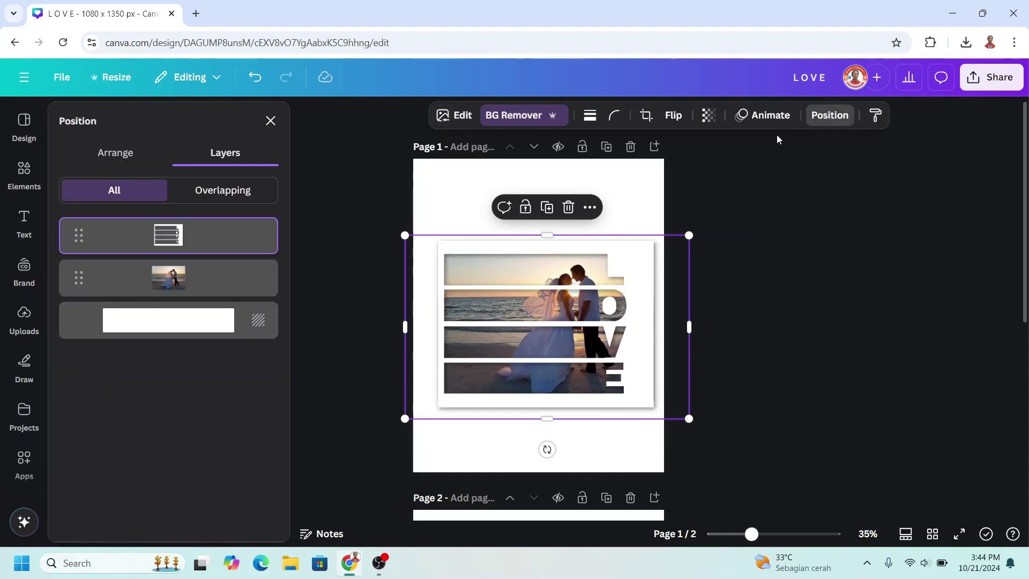
click(193, 280)
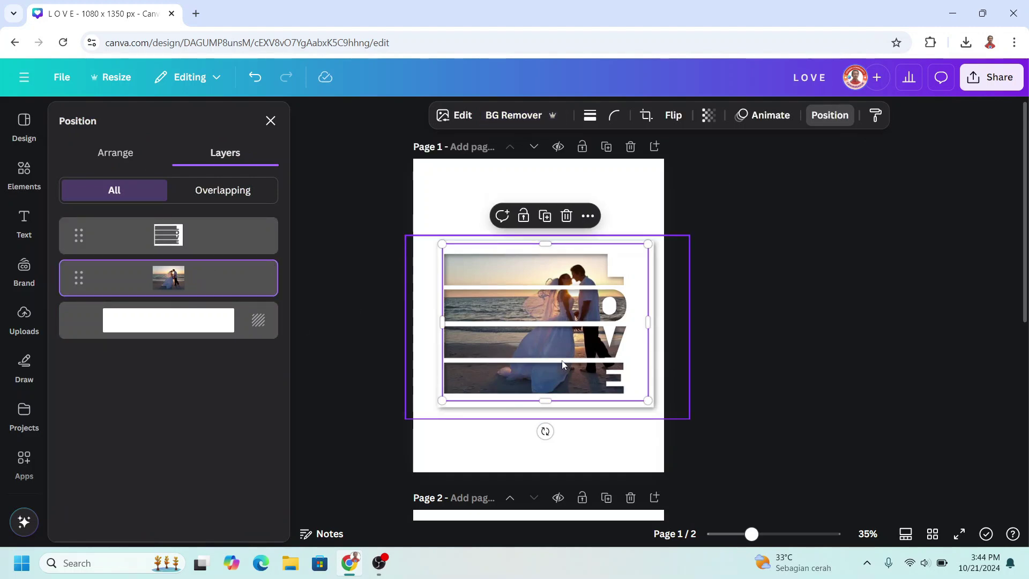
drag(563, 364, 545, 363)
drag(427, 321, 438, 322)
Enlarge the LOVE frame and the repositioned photo together toward the page's upper-left corner
click(770, 227)
drag(772, 213, 370, 450)
drag(403, 236, 393, 227)
key(Escape)
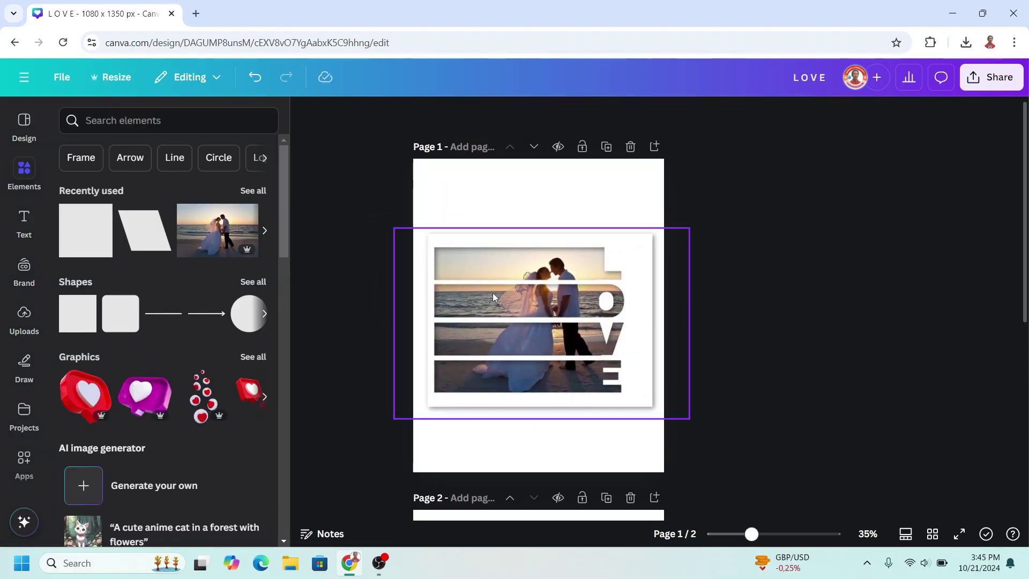
Duplicate the wedding photo, remove the copy's background and align the couple cutout over the original couple
click(604, 223)
click(603, 284)
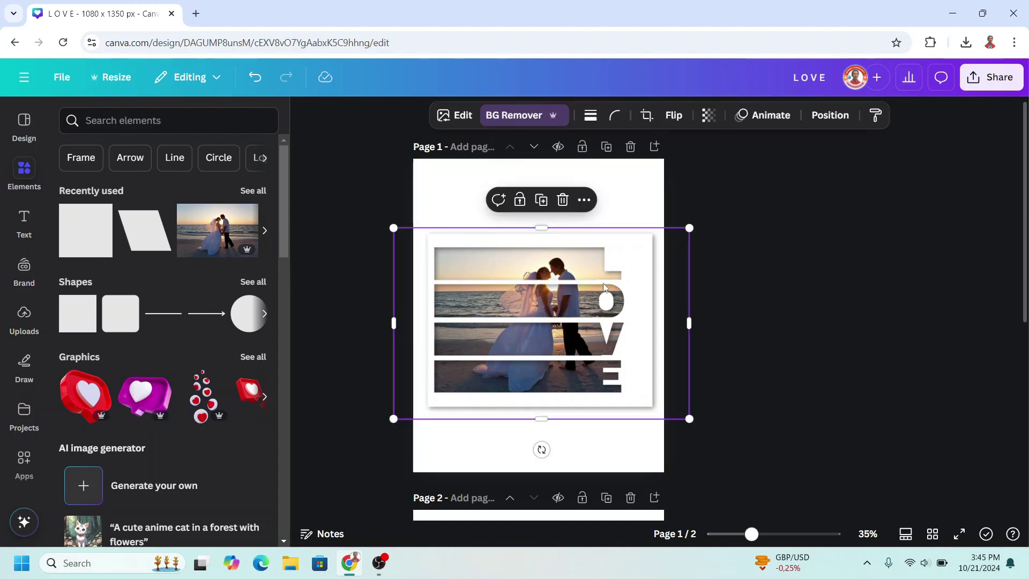
click(827, 116)
click(185, 284)
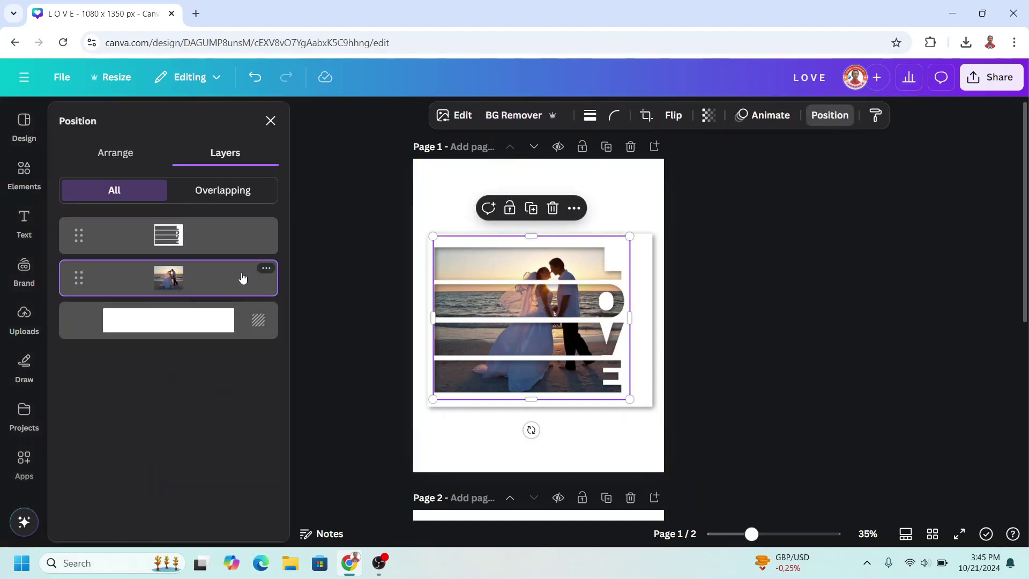
click(532, 209)
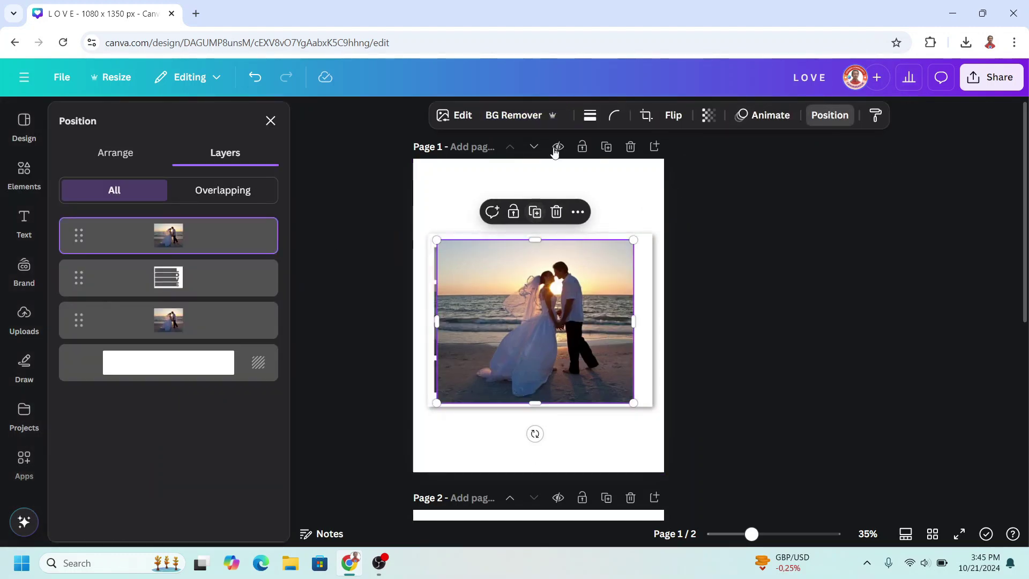
click(519, 116)
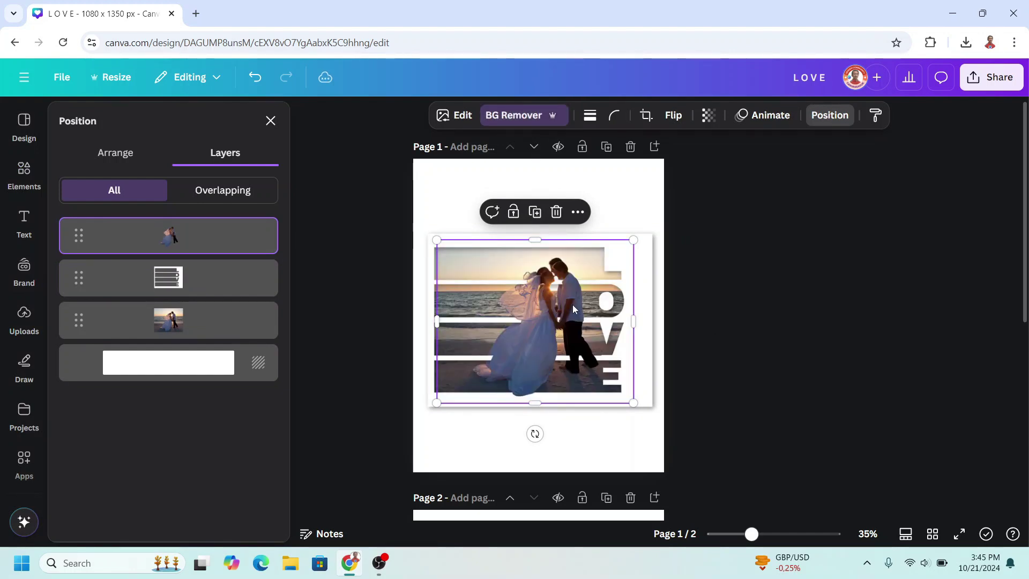
drag(573, 308, 569, 301)
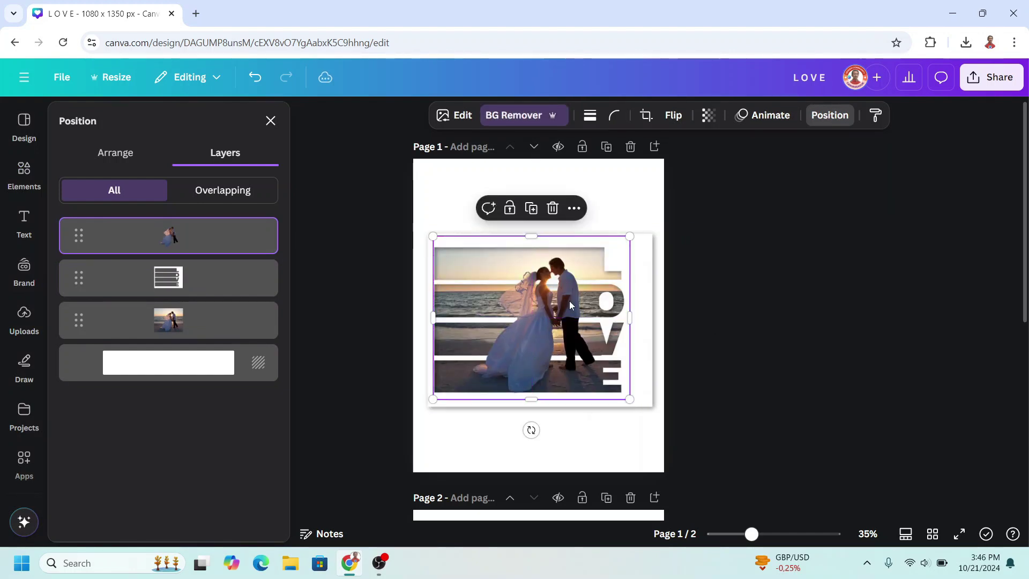
click(740, 337)
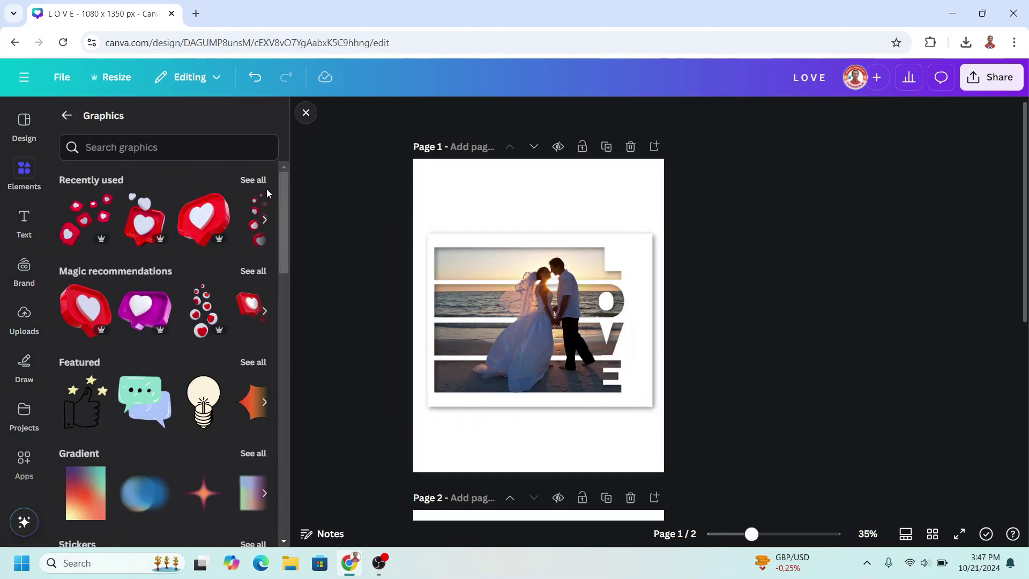
Add the recently used floating hearts graphic, shrunk and rotated, across the frame's lower edge below the couple
click(254, 180)
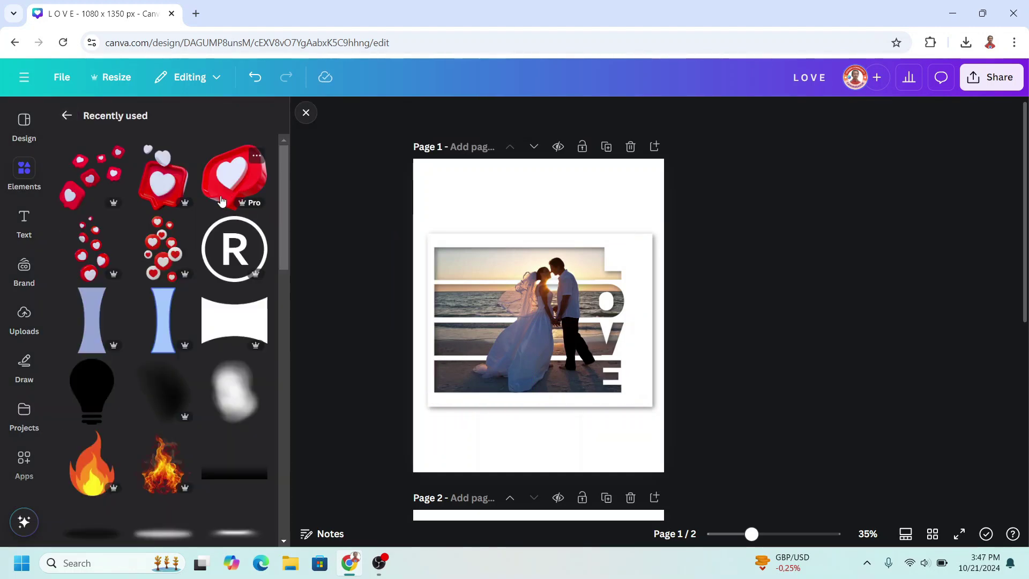
click(115, 156)
click(79, 184)
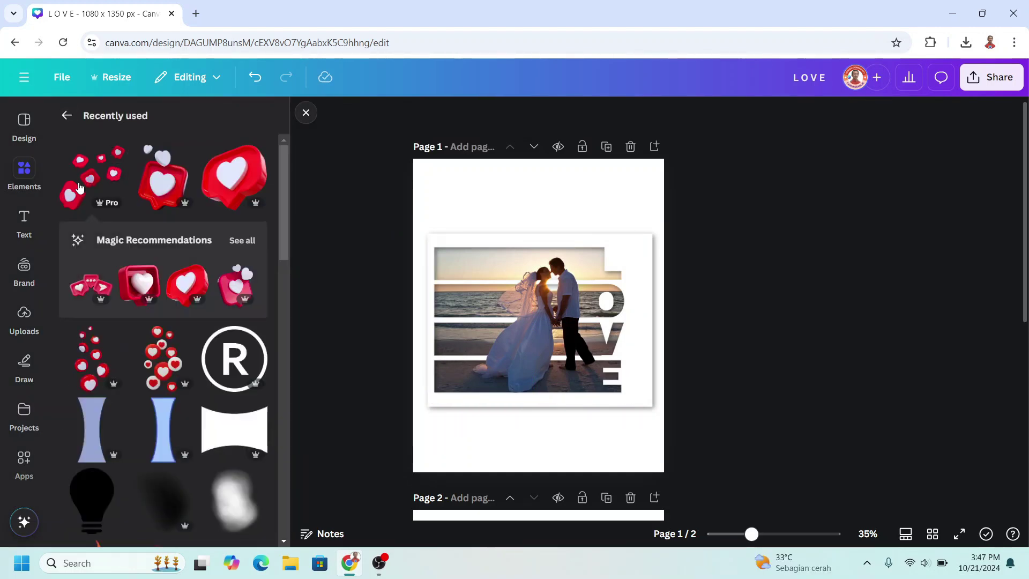
click(80, 187)
drag(640, 214, 498, 355)
drag(467, 446, 513, 426)
drag(472, 390, 562, 416)
Add the red Heart 3d icon at a small size beside the groom's head, near the letter L
click(253, 154)
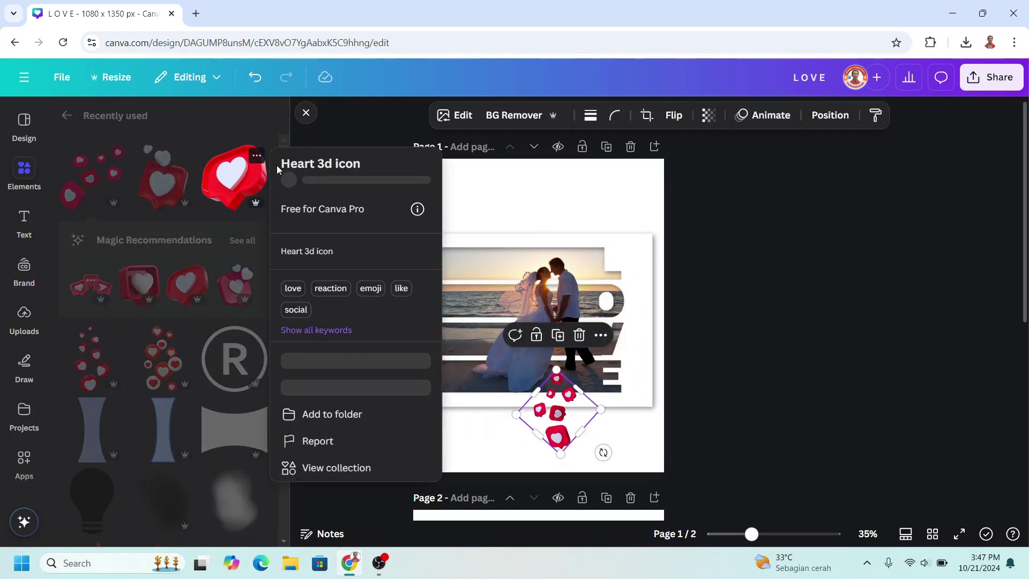
click(234, 177)
drag(639, 215, 477, 377)
drag(458, 398, 593, 270)
drag(612, 251, 598, 264)
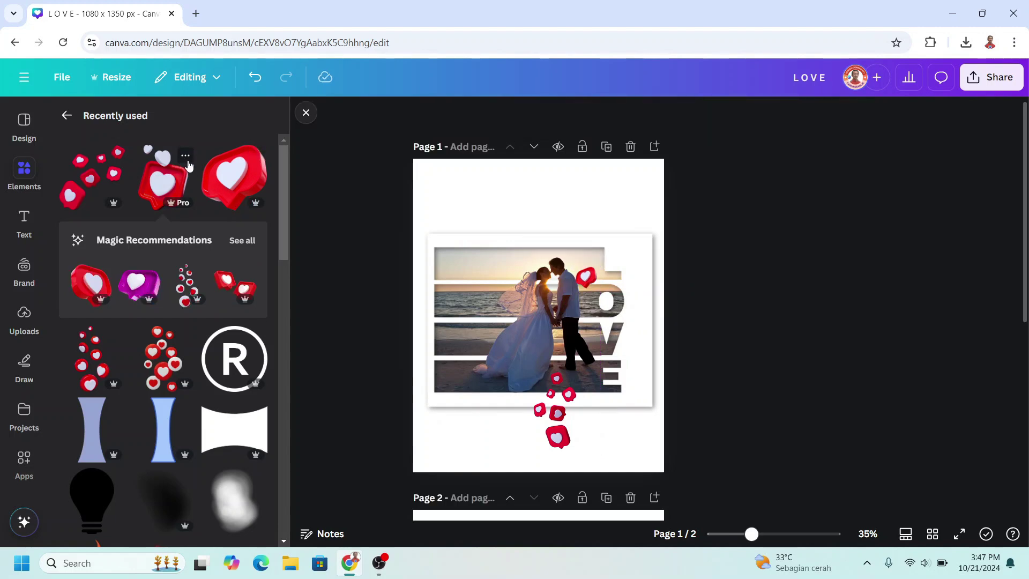
Add the Like Notification 3D Icon at a small size to the left of the bride
click(185, 156)
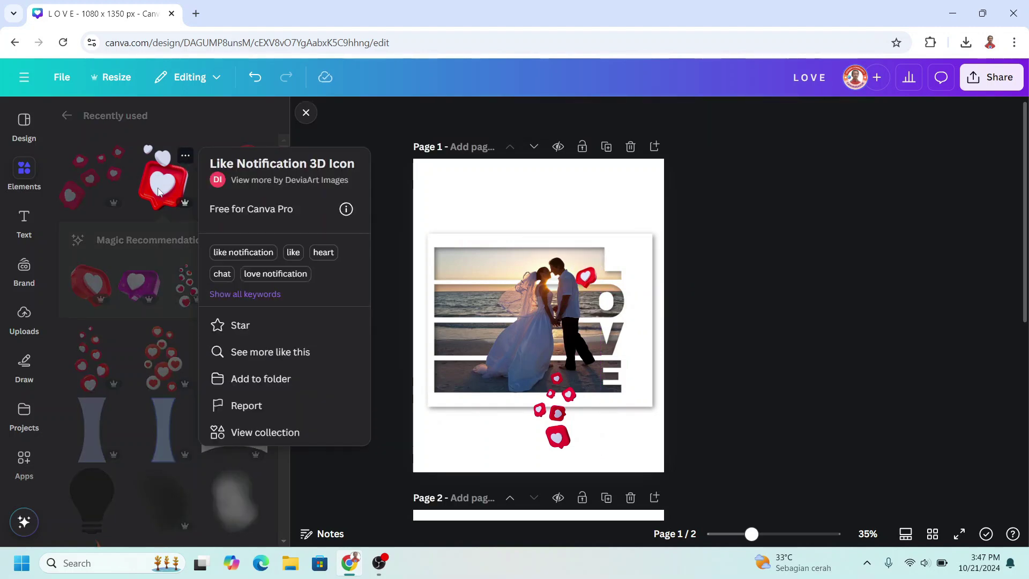
click(162, 177)
drag(641, 185, 502, 260)
mouse_move(489, 277)
mouse_down()
mouse_move(495, 270)
mouse_move(498, 282)
mouse_up()
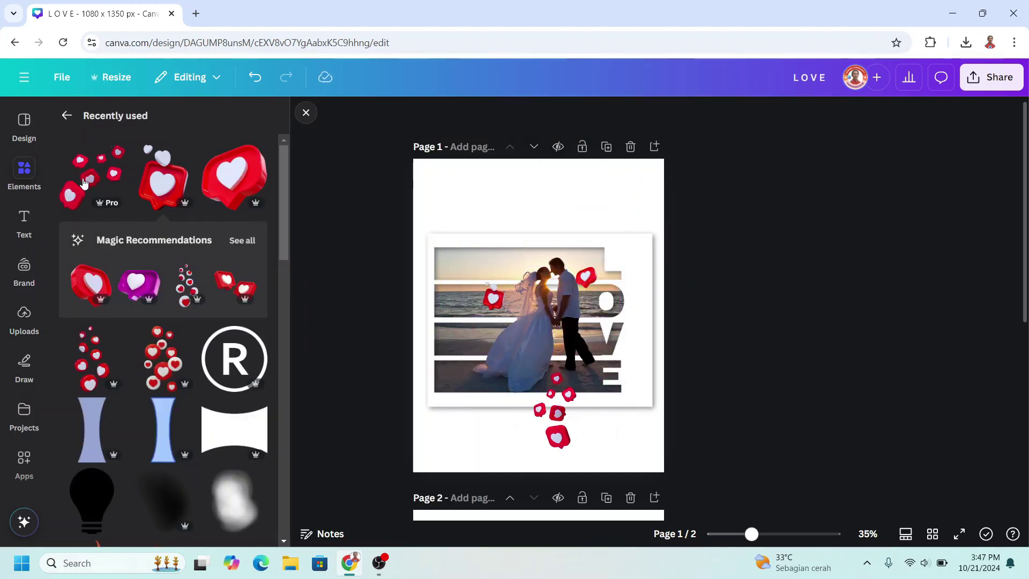
Add a second floating hearts graphic at an angle over the frame's upper-left edge and send it to the back
click(84, 183)
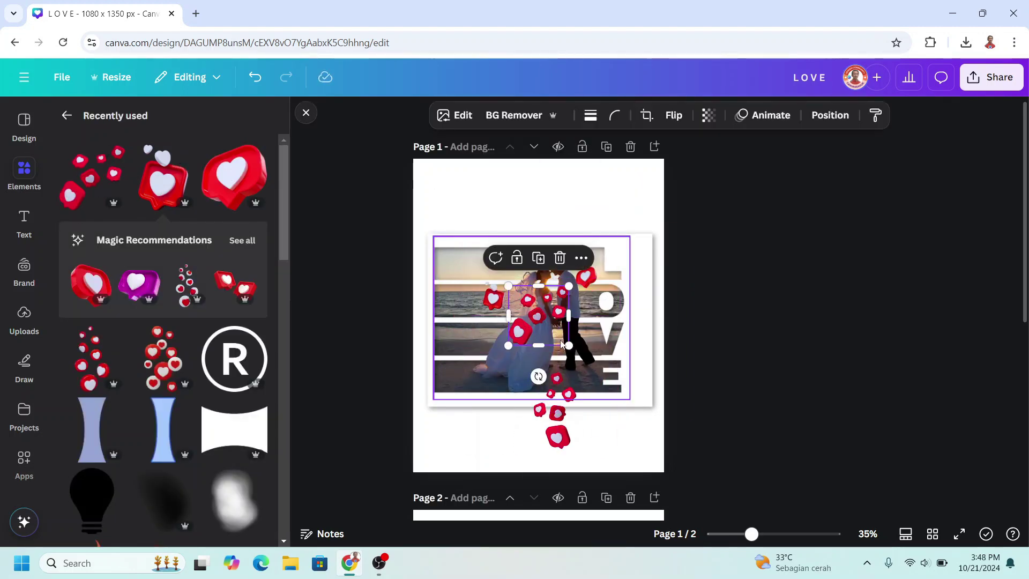
drag(536, 314, 491, 241)
drag(494, 300, 469, 293)
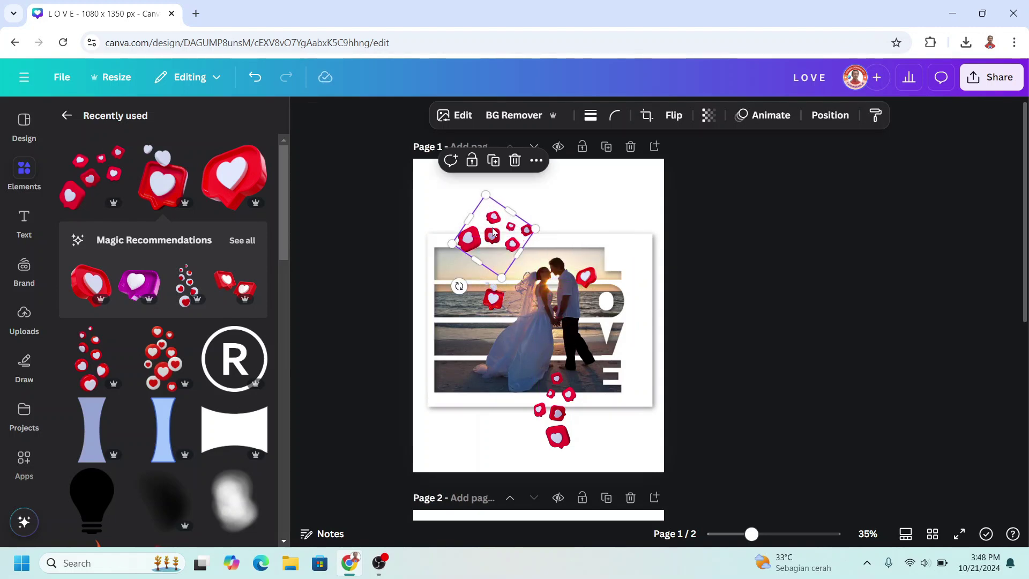
right_click(490, 228)
mouse_move(555, 268)
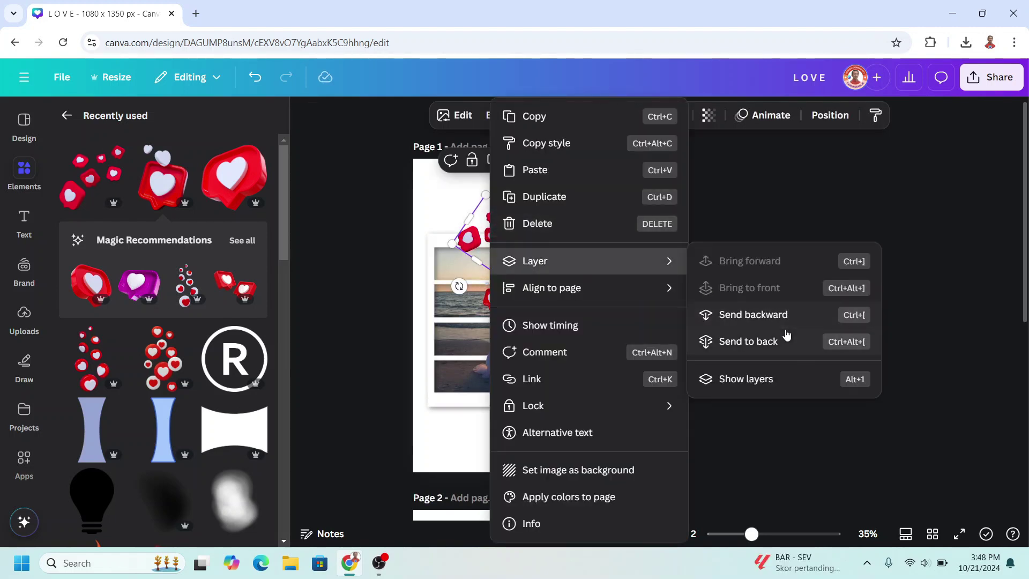
click(715, 340)
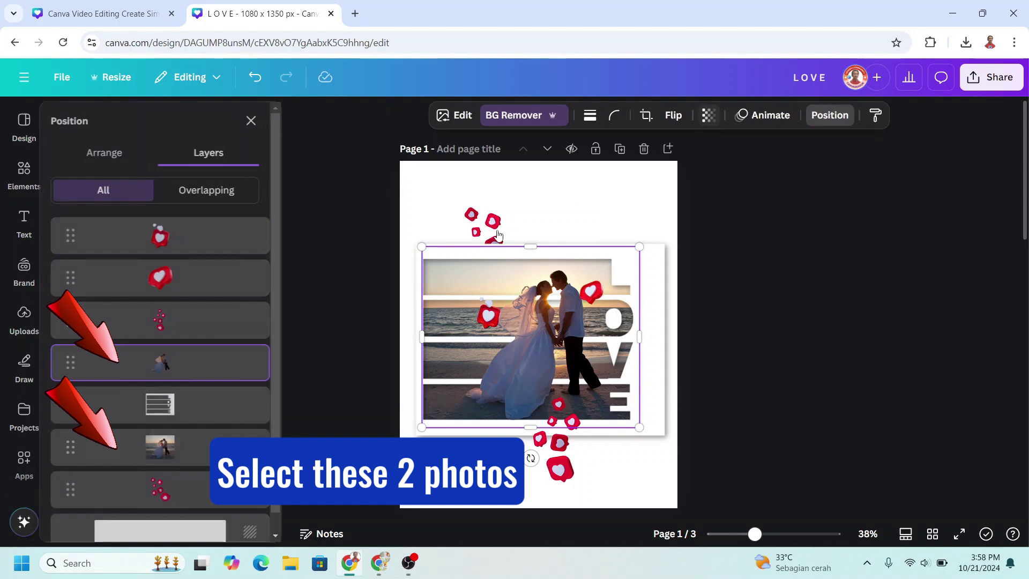
Select the couple cutout and the original photo and enlarge both slightly so the dress extends past the E box
click(194, 369)
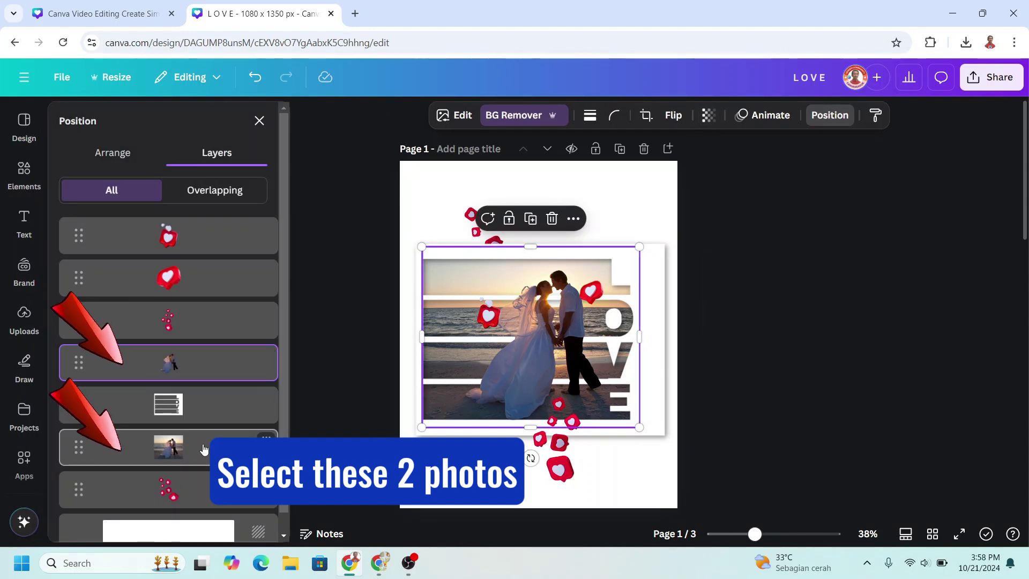
shift+click(176, 449)
drag(422, 428, 412, 435)
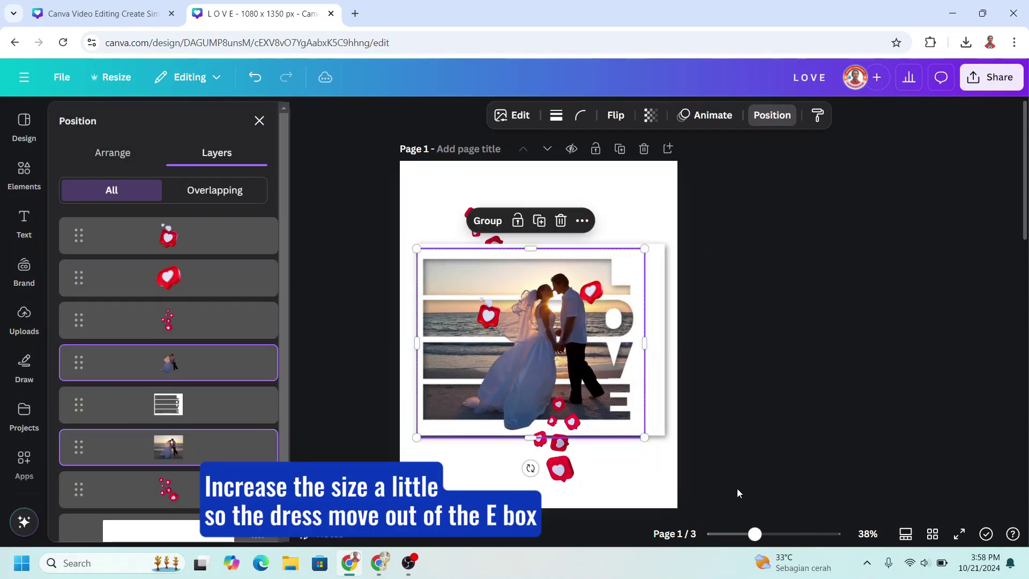